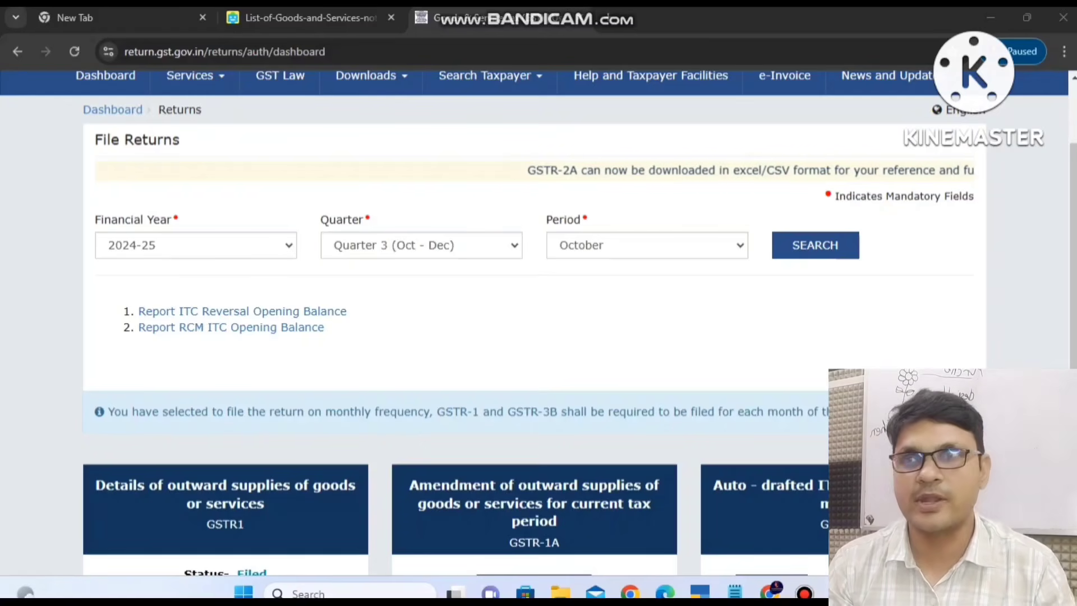
Step: Examine the goods table in the PDF list of goods and services notified under the reverse charge mechanism
left_click(354, 24)
scroll(653, 330, "up", 5)
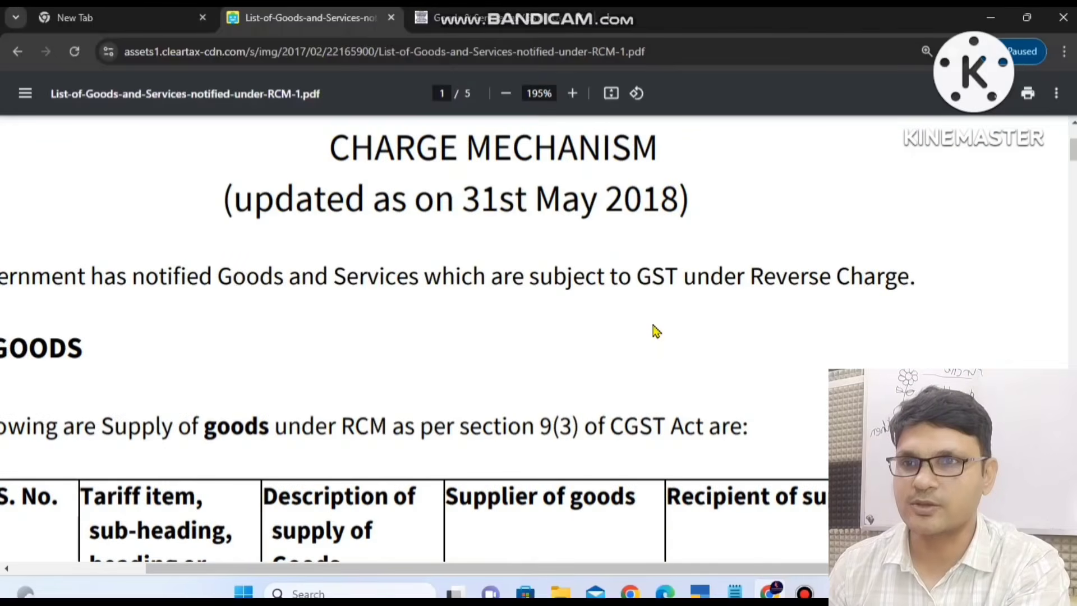
scroll(654, 331, "down", 4)
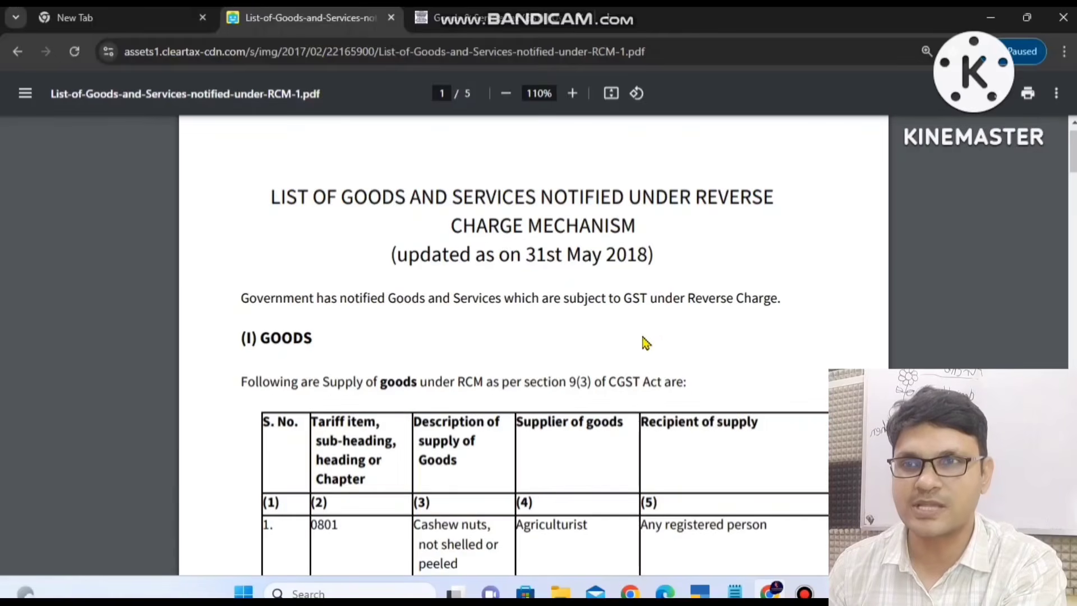
scroll(645, 343, "up", 3)
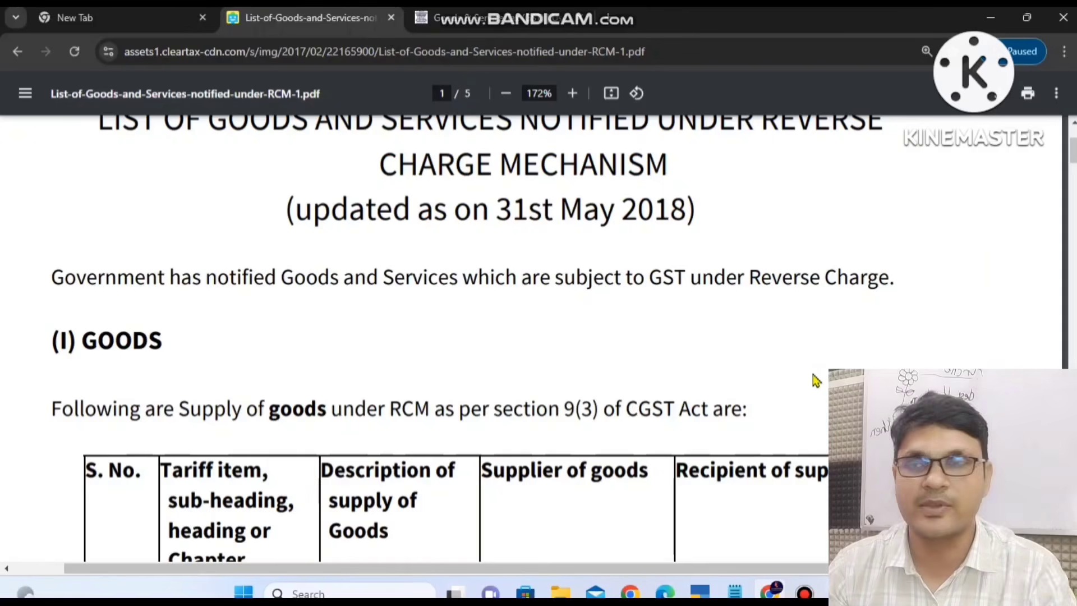
scroll(815, 380, "down", 6)
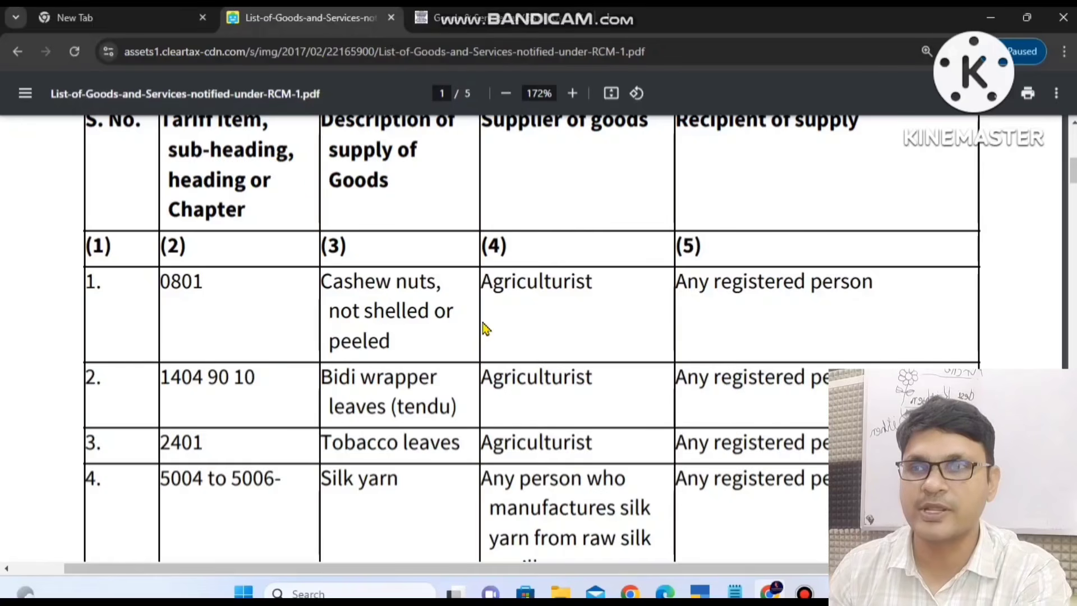
scroll(485, 328, "down", 5)
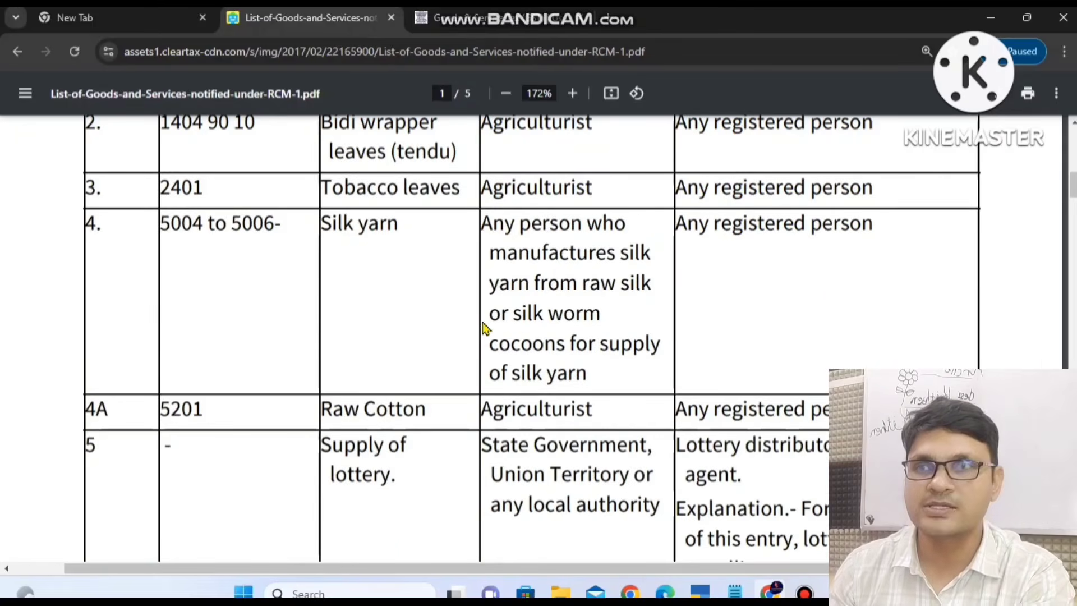
scroll(468, 242, "down", 5)
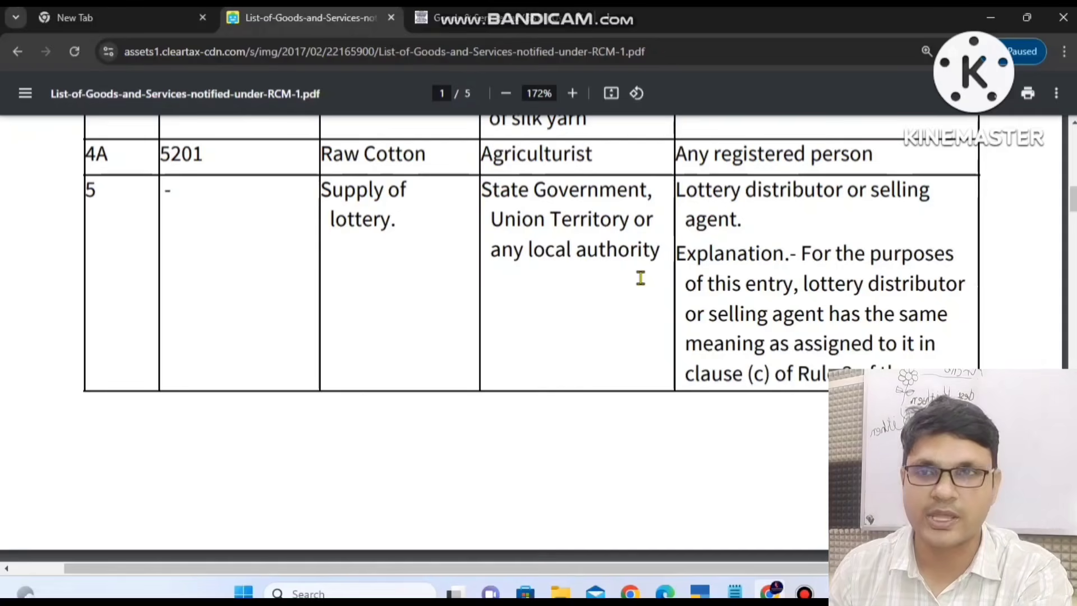
scroll(641, 278, "up", 1)
scroll(641, 278, "up", 4)
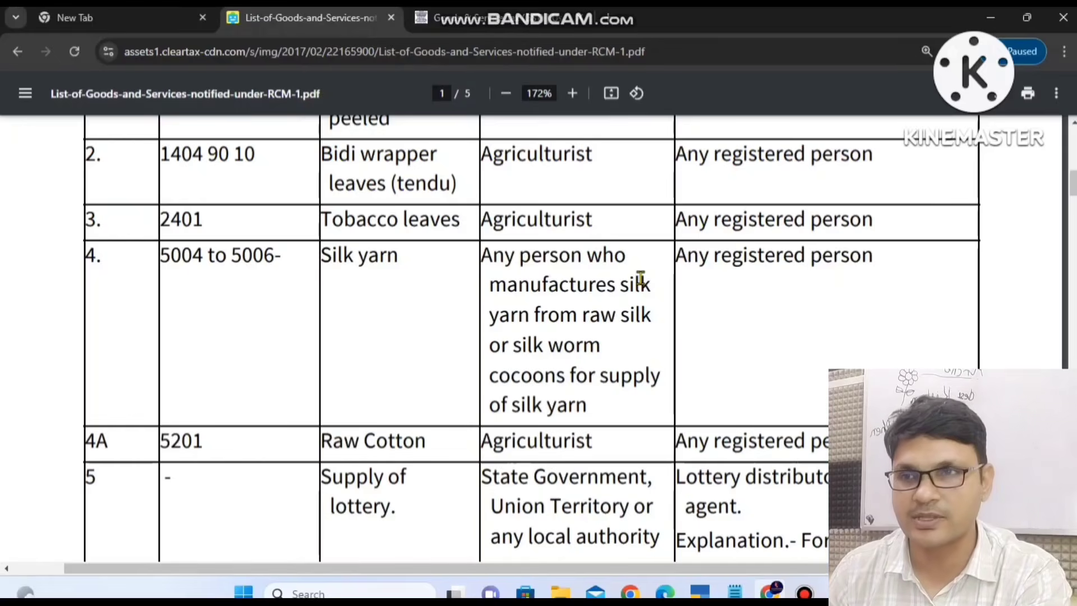
scroll(641, 278, "down", 14)
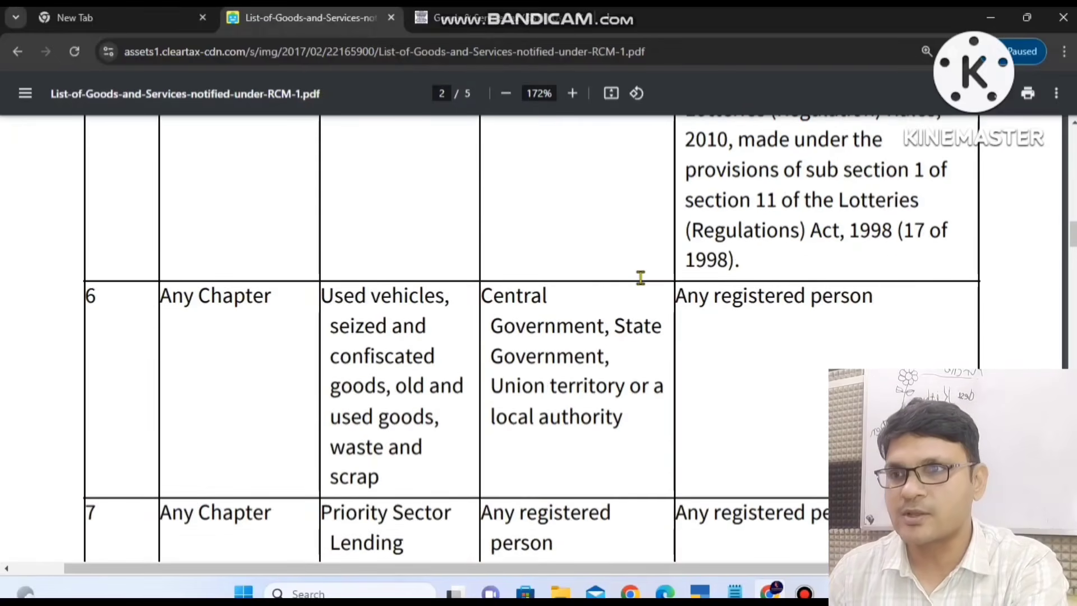
Step: Read through the services table of the reverse charge list, from goods transport agency to government services
scroll(641, 278, "down", 13)
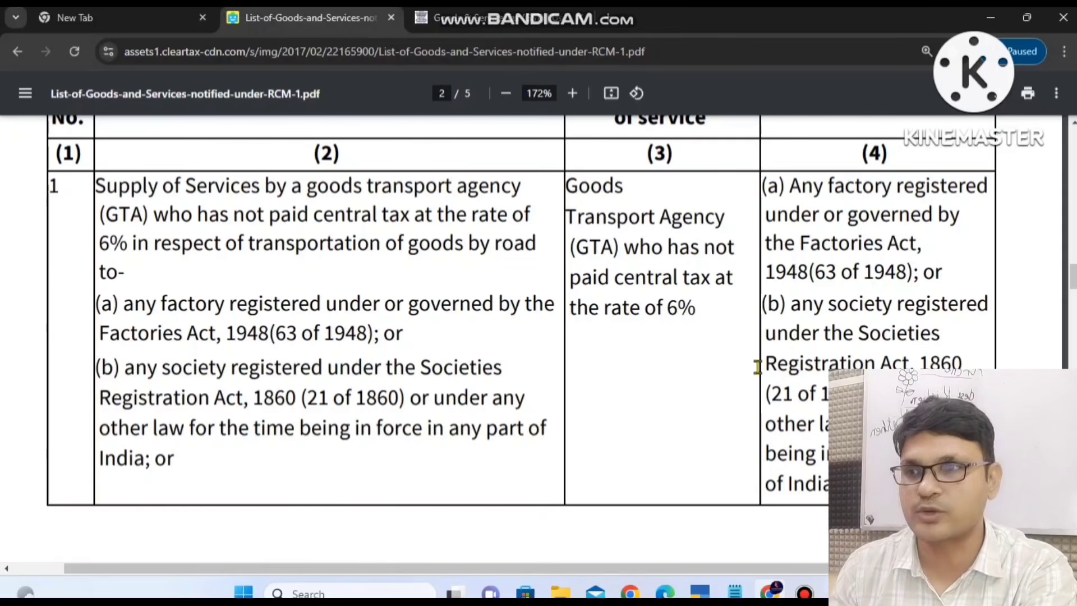
scroll(757, 368, "down", 10)
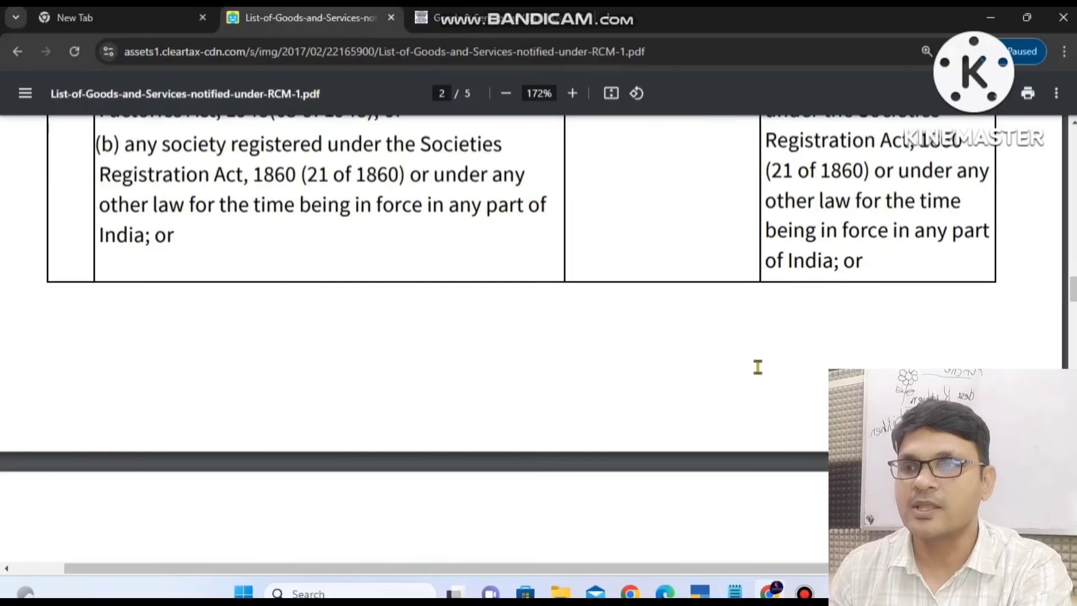
scroll(758, 368, "down", 15)
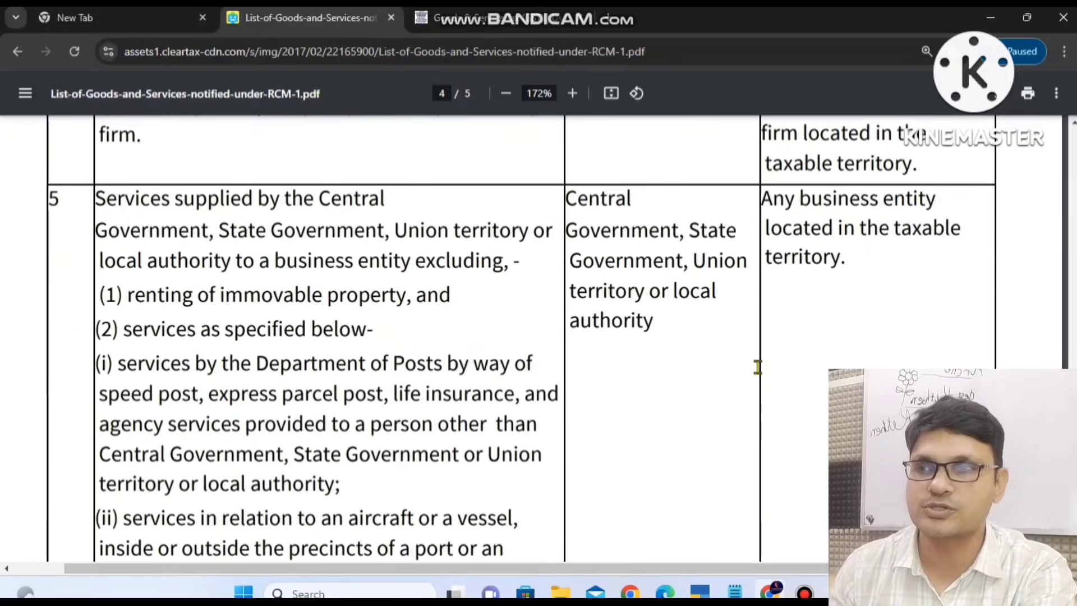
scroll(758, 368, "down", 15)
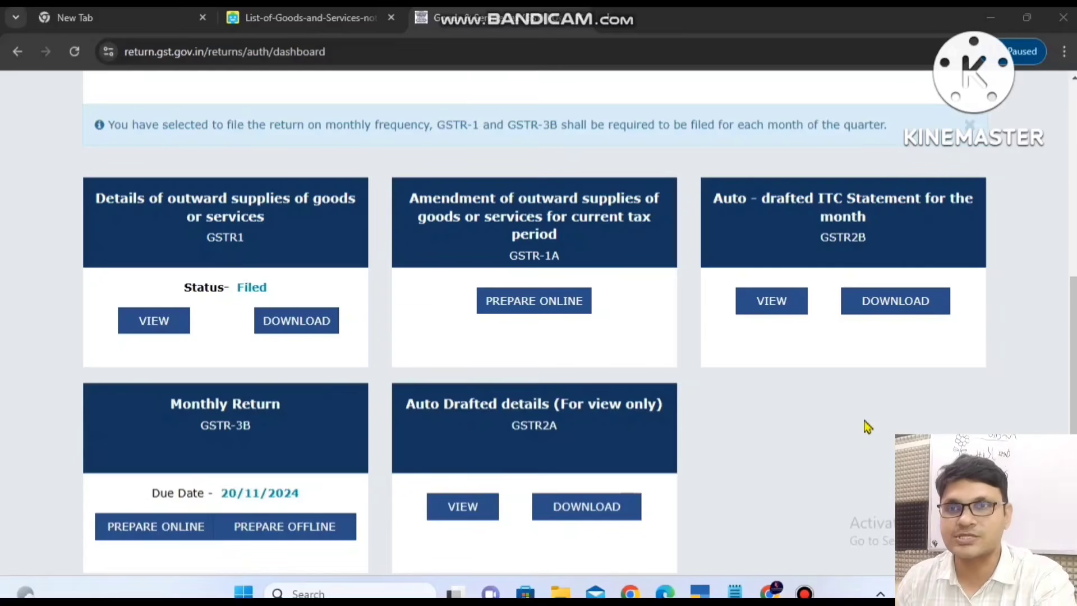
Step: View the October GSTR-2B summary and circle the row for inward supplies liable for reverse charge and its GSTR-3B table references in red
left_click(787, 305)
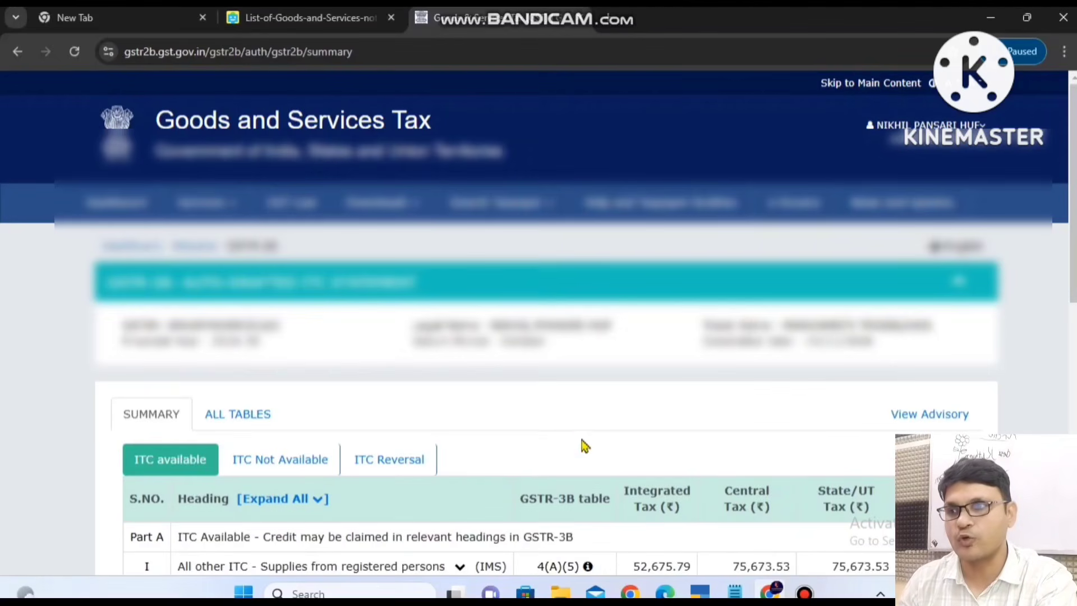
scroll(584, 445, "down", 5)
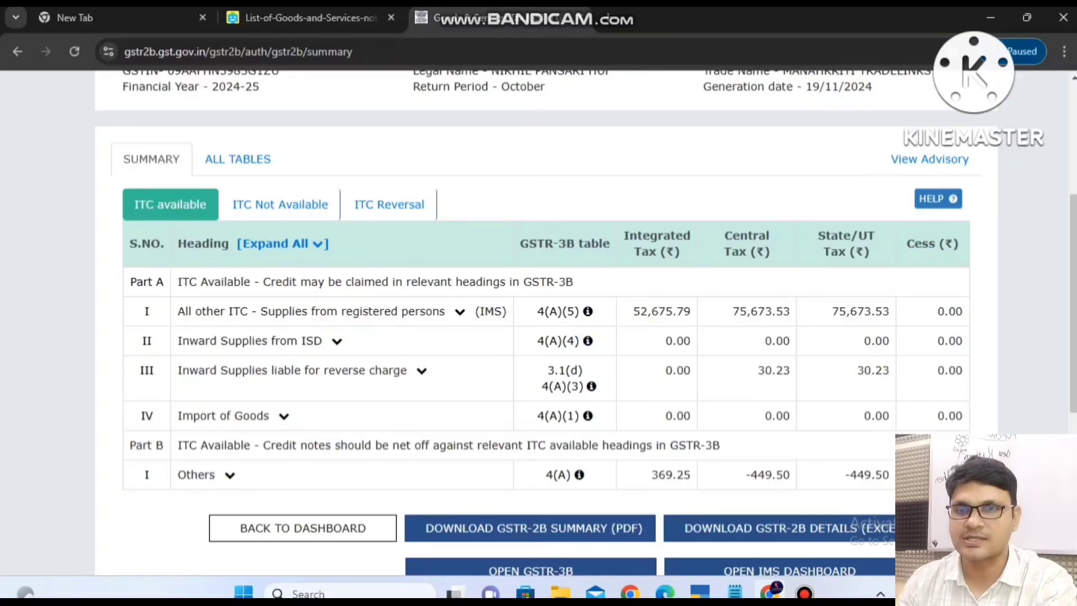
key("ctrl+alt+d")
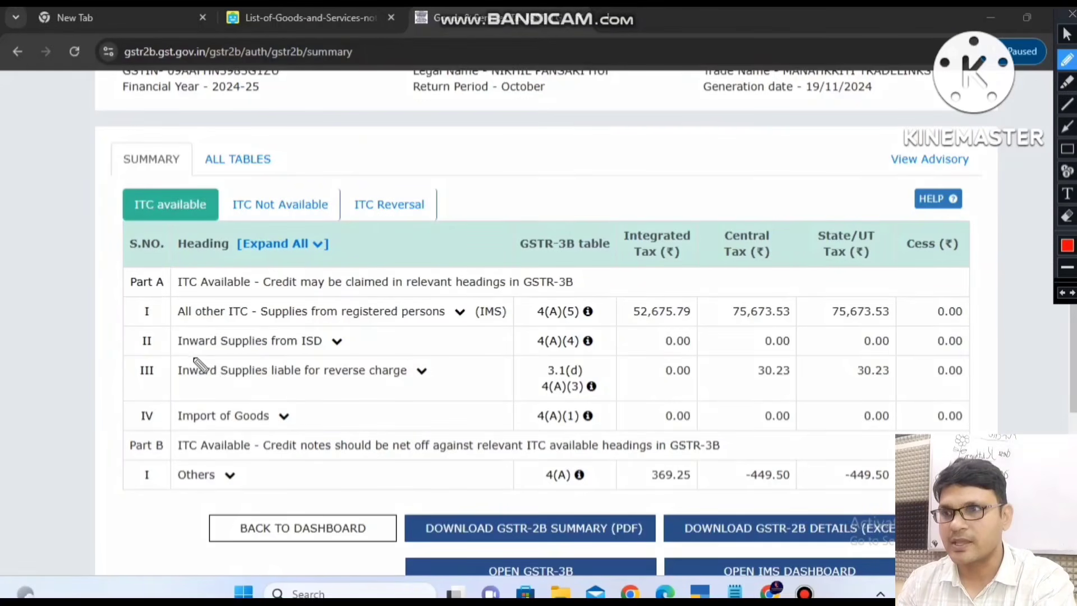
mouse_move(174, 354)
left_mouse_down()
mouse_move(233, 405)
mouse_move(343, 408)
mouse_move(432, 358)
mouse_move(179, 359)
left_mouse_up()
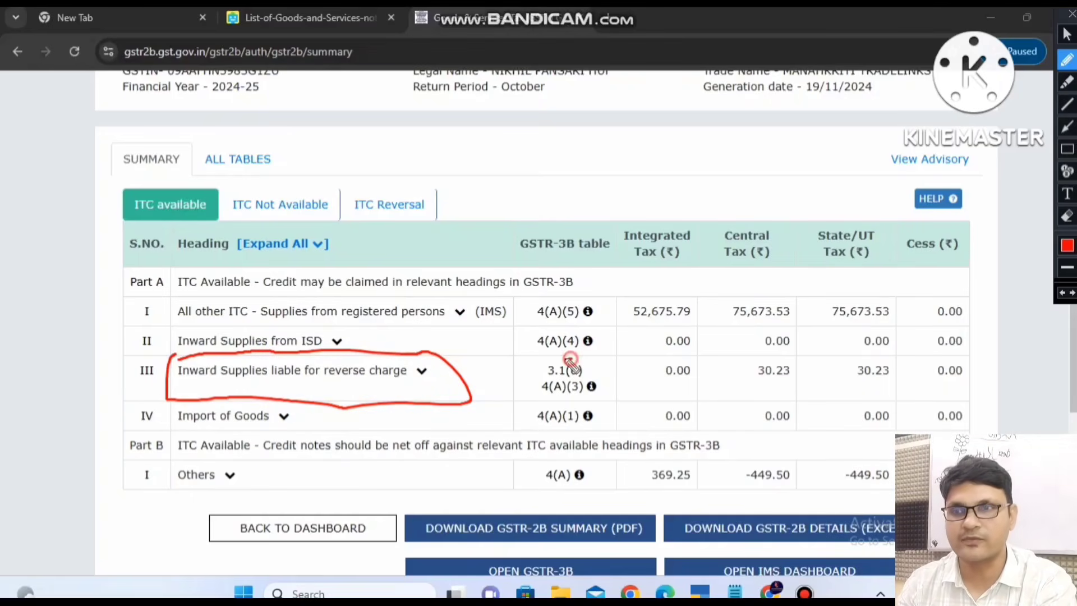
mouse_move(572, 357)
left_mouse_down()
mouse_move(531, 360)
mouse_move(564, 386)
mouse_move(592, 373)
mouse_move(577, 359)
left_mouse_up()
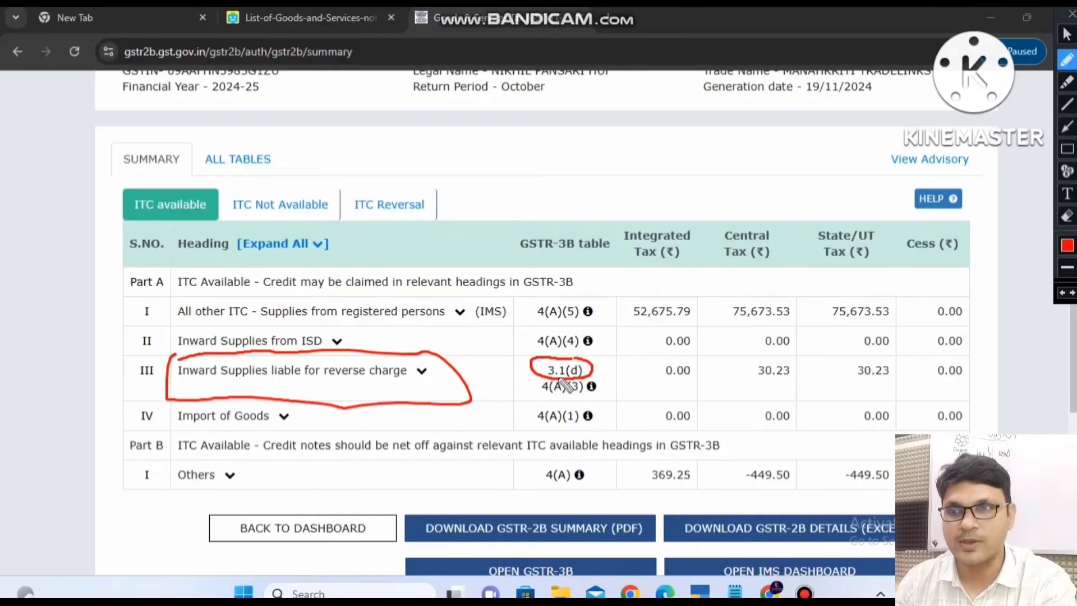
mouse_move(553, 370)
left_mouse_down()
mouse_move(533, 387)
mouse_move(613, 390)
mouse_move(596, 374)
left_mouse_up()
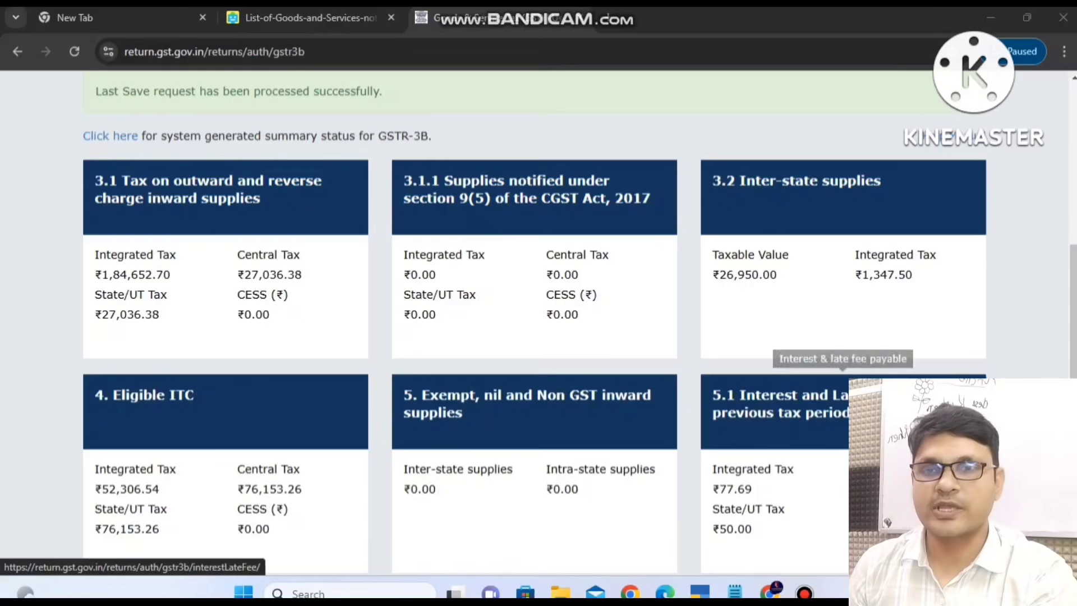
Step: Open GSTR-3B table 3.1 on outward and reverse charge inward supplies, accepting the IGST refund guidelines
key("ctrl+alt+d")
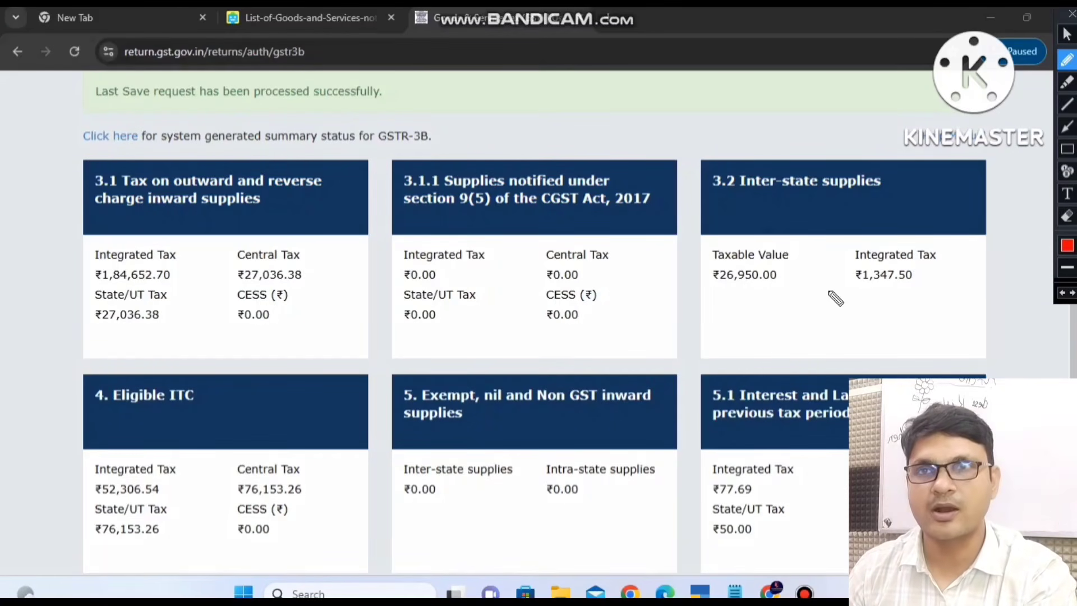
left_click(1072, 12)
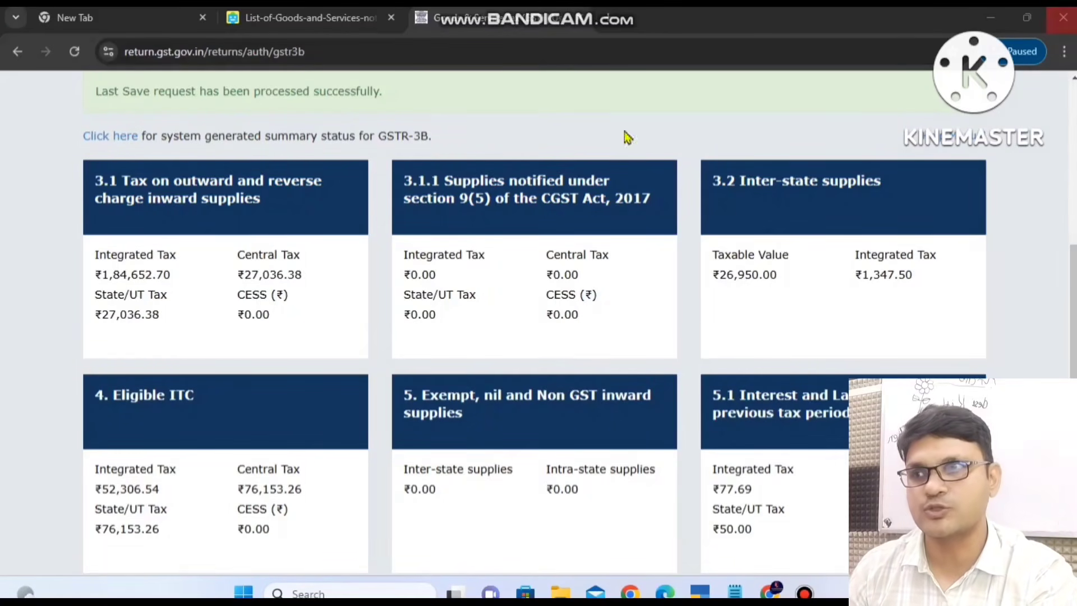
left_click(267, 222)
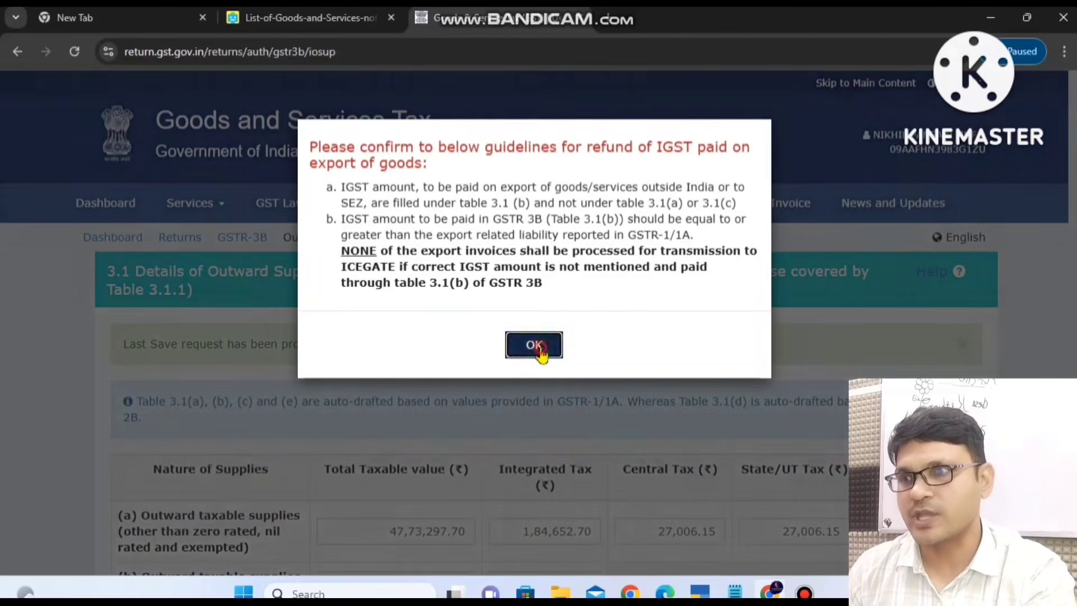
left_click(534, 346)
scroll(540, 353, "down", 4)
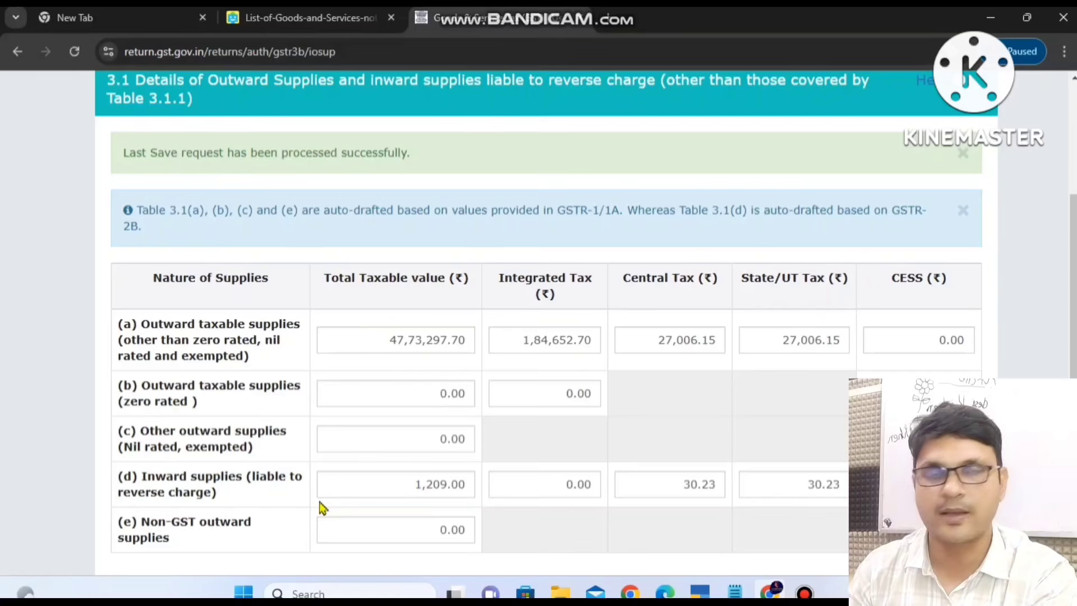
scroll(321, 507, "down", 1)
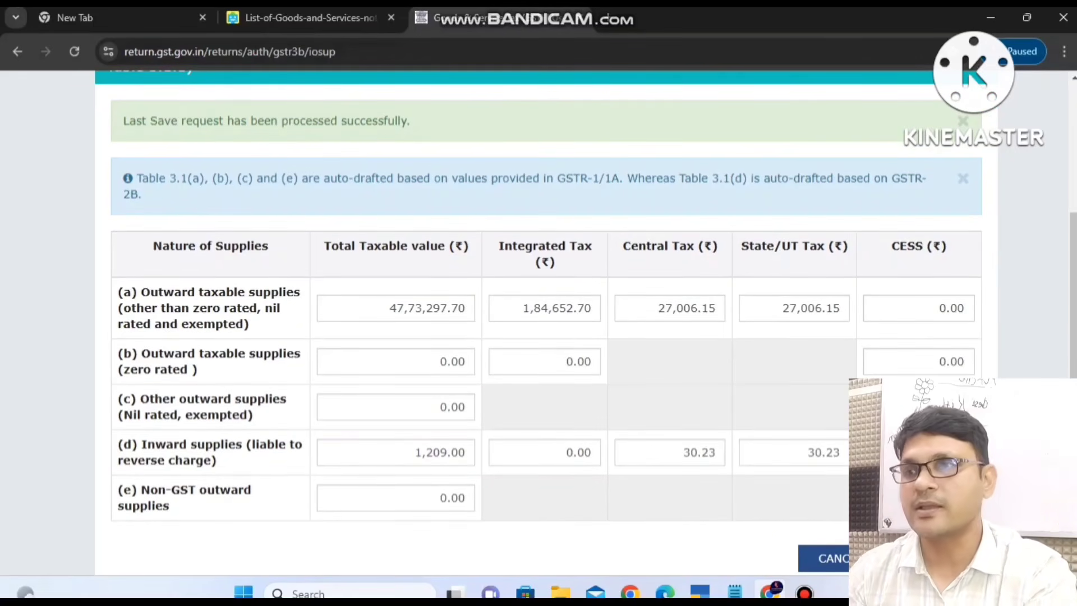
Step: Circle row (d) Inward supplies (liable to reverse charge) in red and mark its taxable value, Central Tax and State/UT Tax amounts
key("ctrl+alt+d")
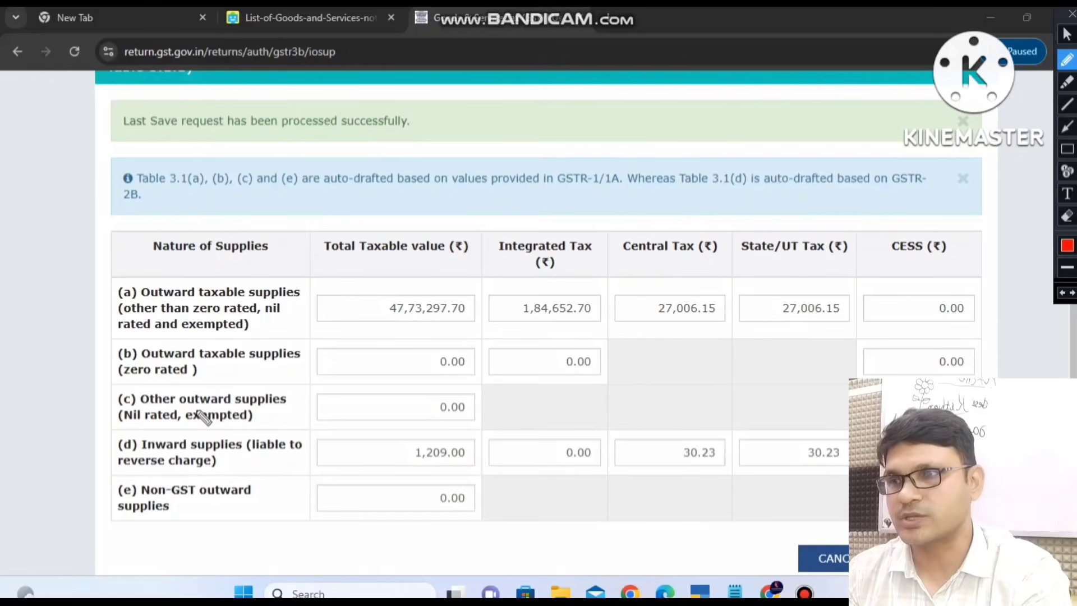
mouse_move(113, 467)
left_mouse_down()
mouse_move(282, 470)
mouse_move(302, 434)
mouse_move(104, 426)
mouse_move(204, 465)
left_mouse_up()
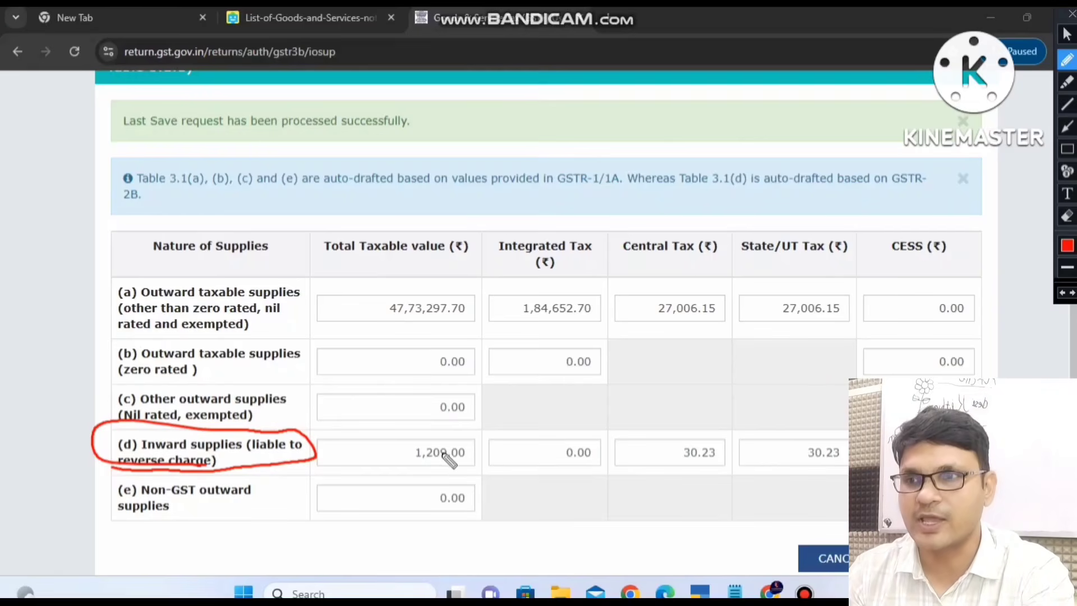
left_click_drag(457, 473, 498, 437)
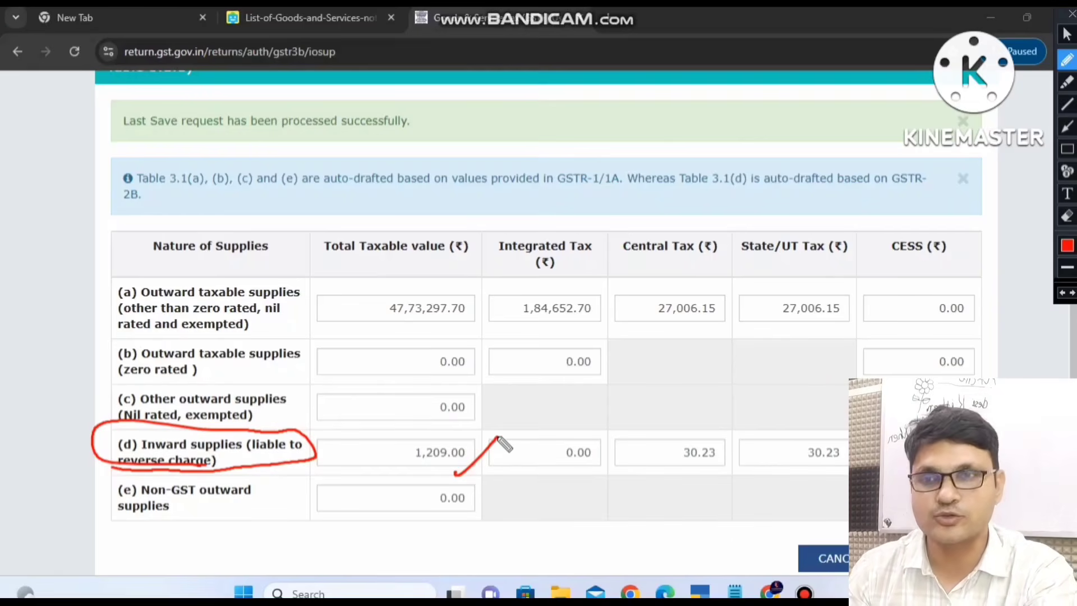
left_click_drag(709, 469, 758, 410)
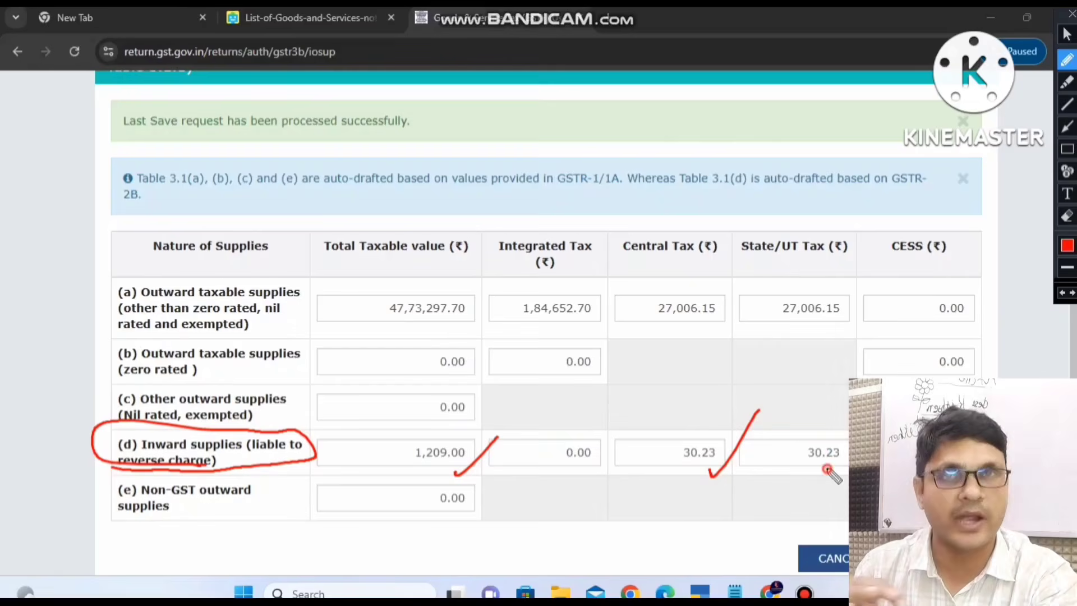
left_click_drag(826, 469, 850, 464)
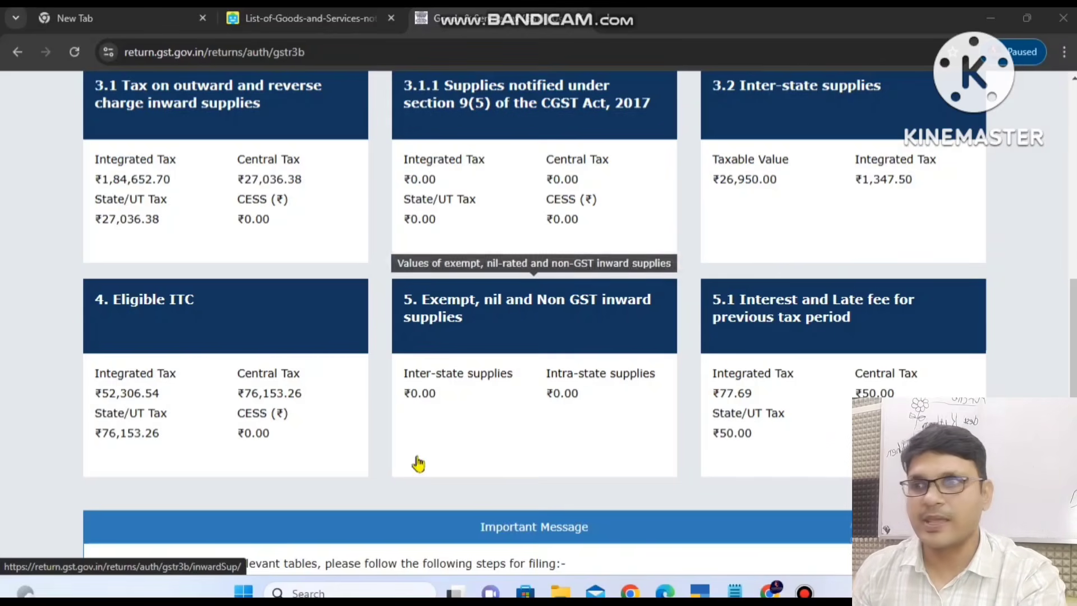
Step: Open table 4 Eligible ITC, underline row (3) on reverse charge inward supplies, and circle its Central and State/UT Tax amounts
left_click(234, 337)
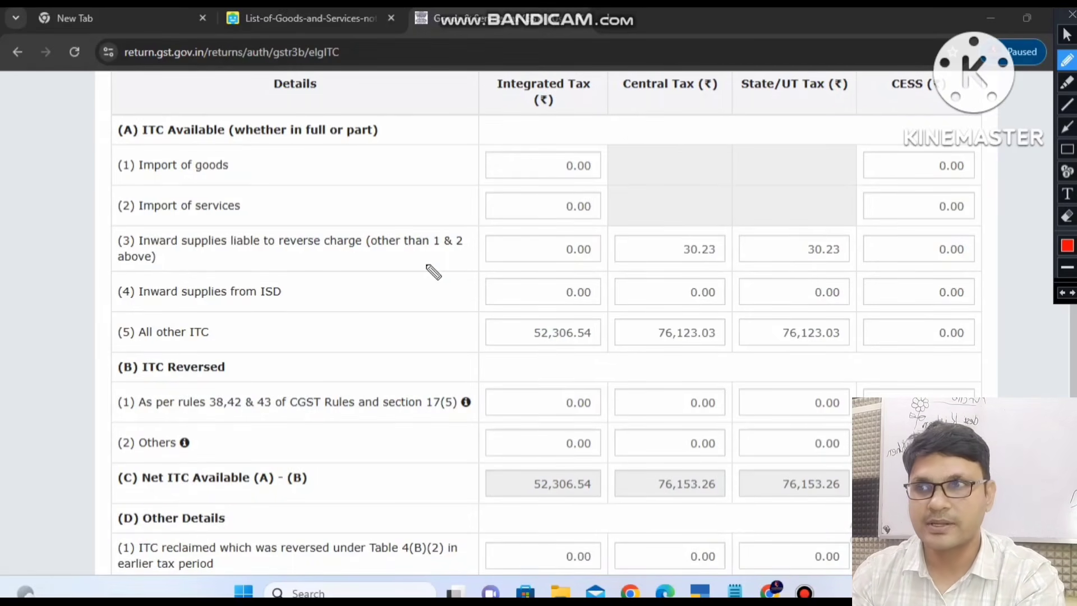
left_click_drag(165, 259, 316, 259)
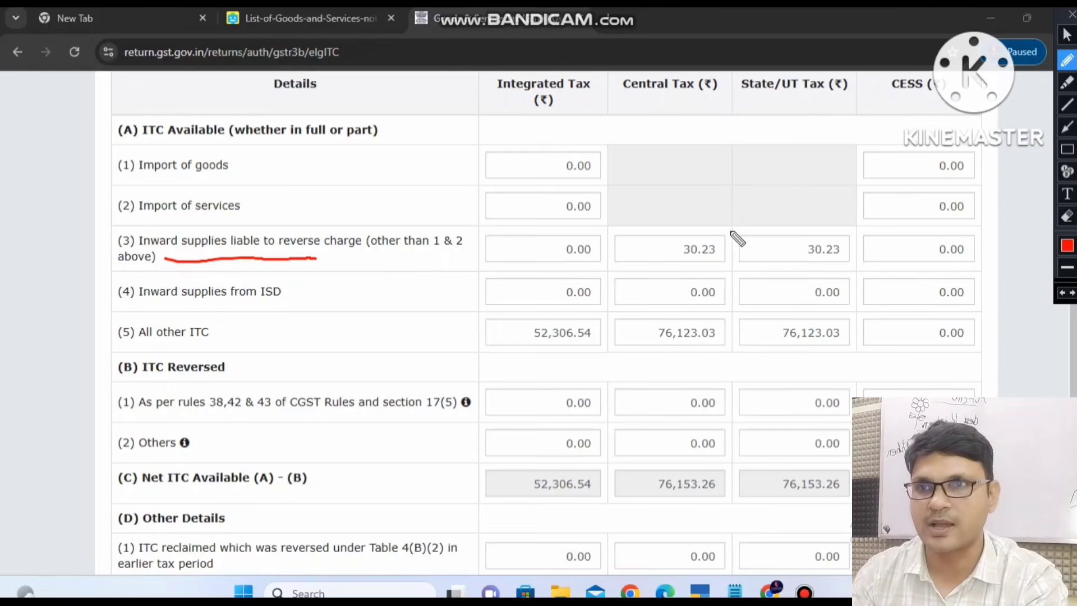
mouse_move(723, 232)
left_mouse_down()
mouse_move(712, 234)
mouse_move(729, 274)
mouse_move(728, 250)
left_mouse_up()
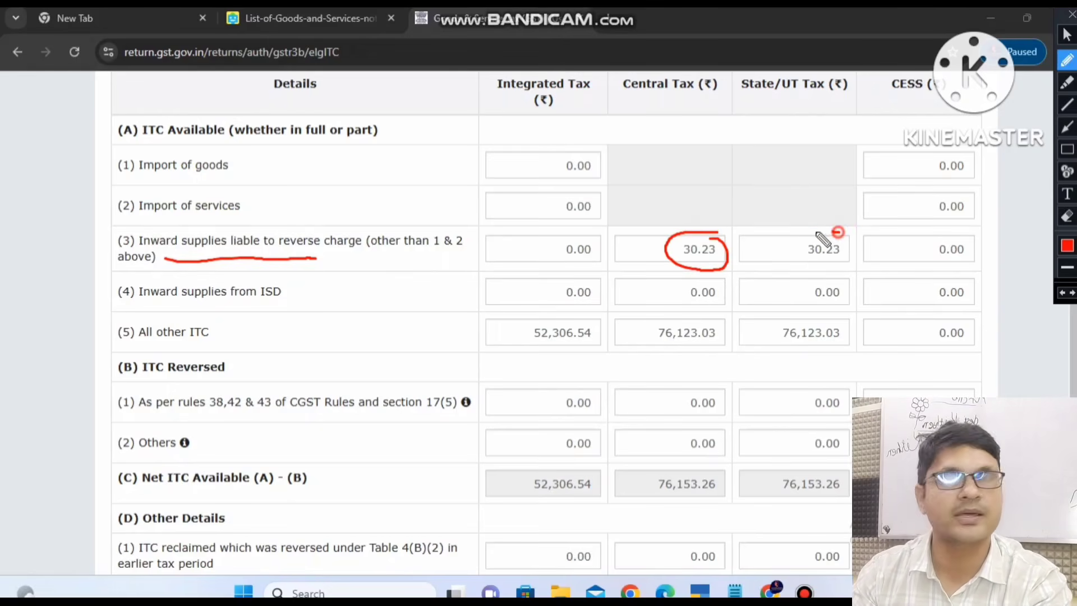
mouse_move(836, 232)
left_mouse_down()
mouse_move(857, 269)
mouse_move(869, 255)
left_mouse_up()
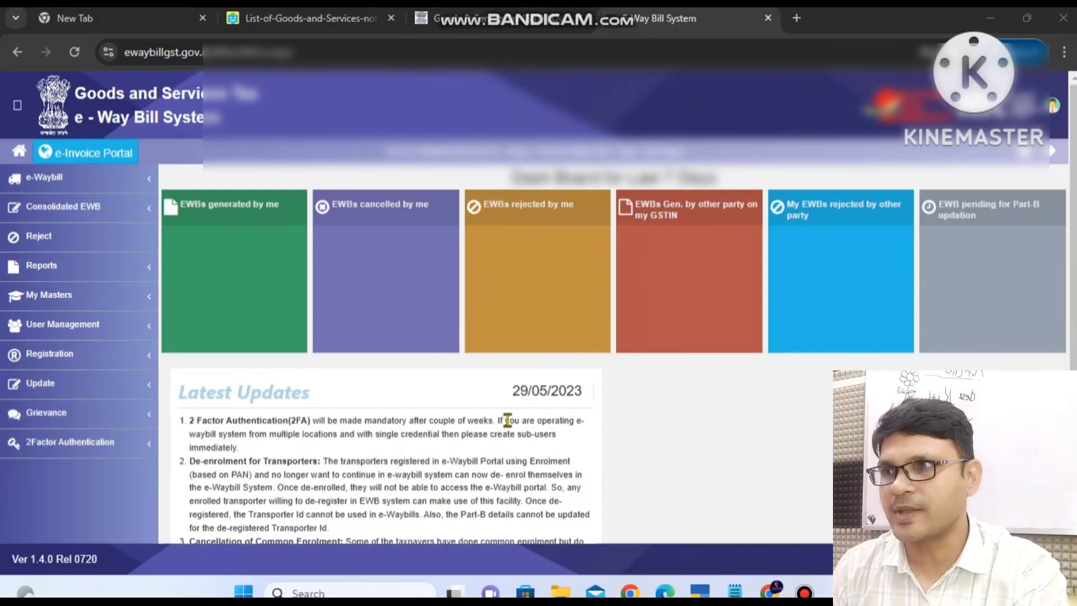
Step: Switch to the e-Way Bill System, start generating a new e-way bill, and set its supply type to Inward
left_click(143, 177)
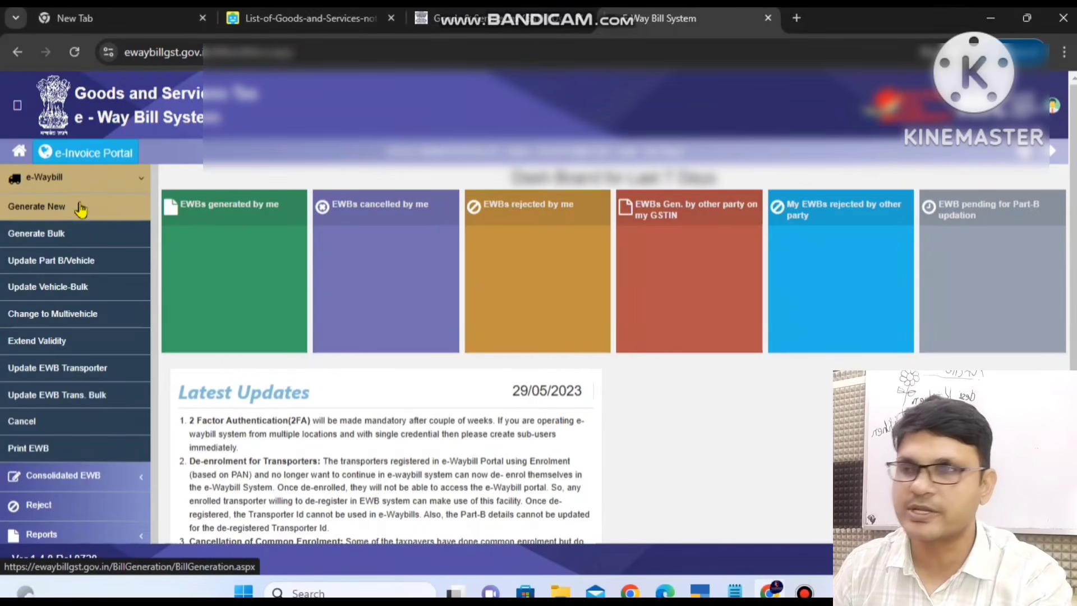
left_click(80, 207)
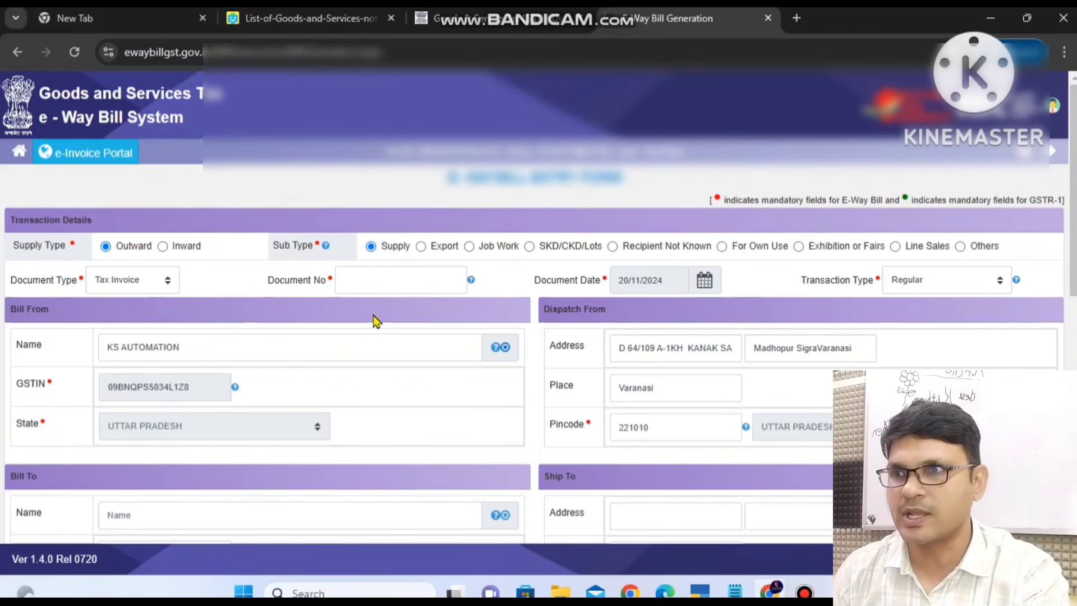
left_click(163, 246)
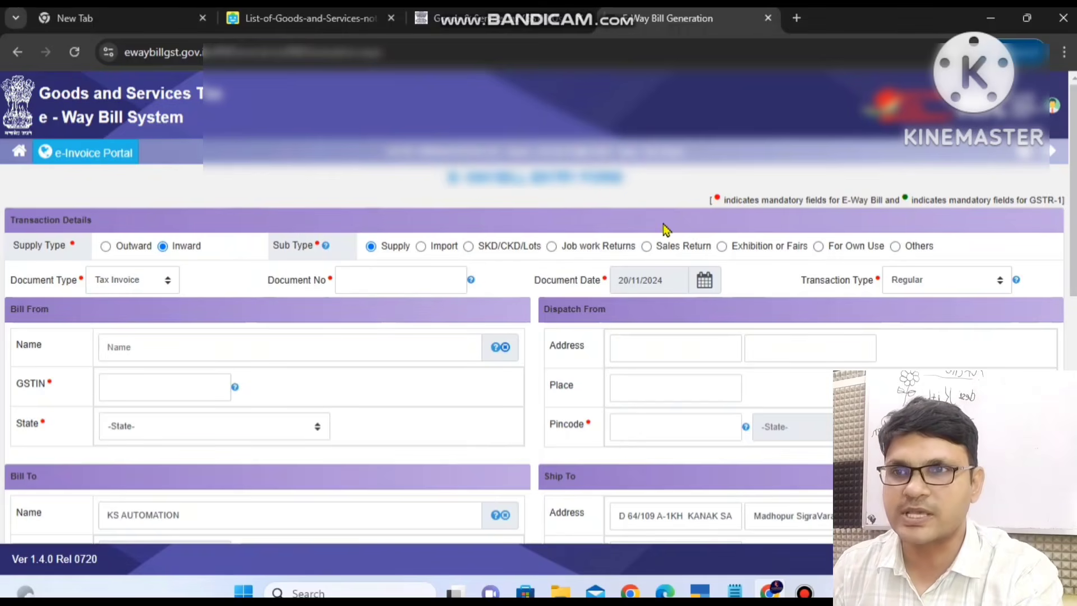
Step: Set the sub type to Sales Return and tick the Value/Taxable Value and CGST+SGST Rate fields in Item Details in red
left_click(646, 246)
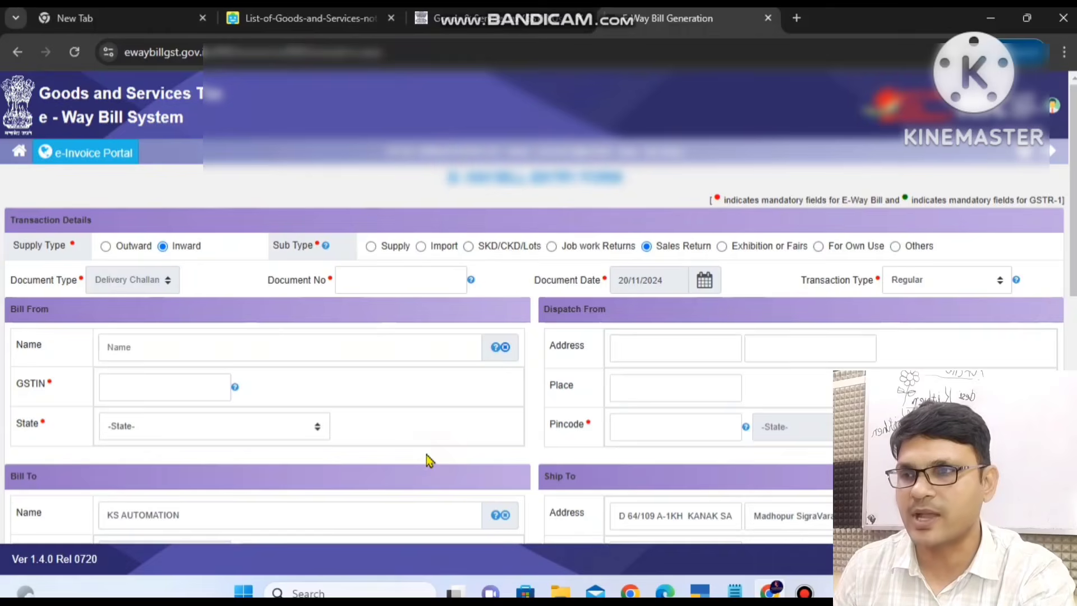
scroll(426, 455, "down", 15)
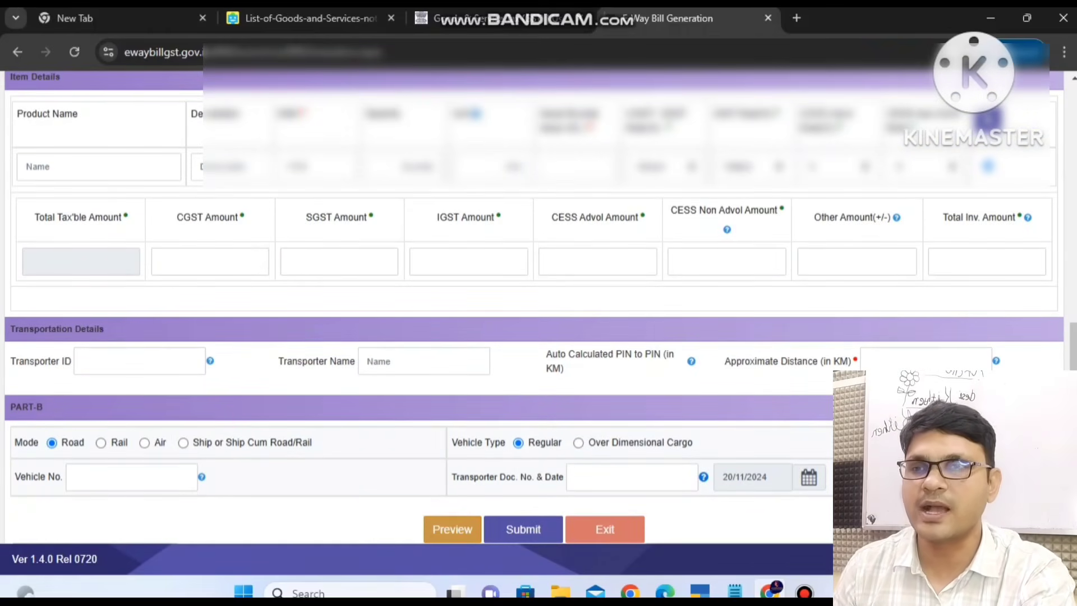
key("ctrl+alt+d")
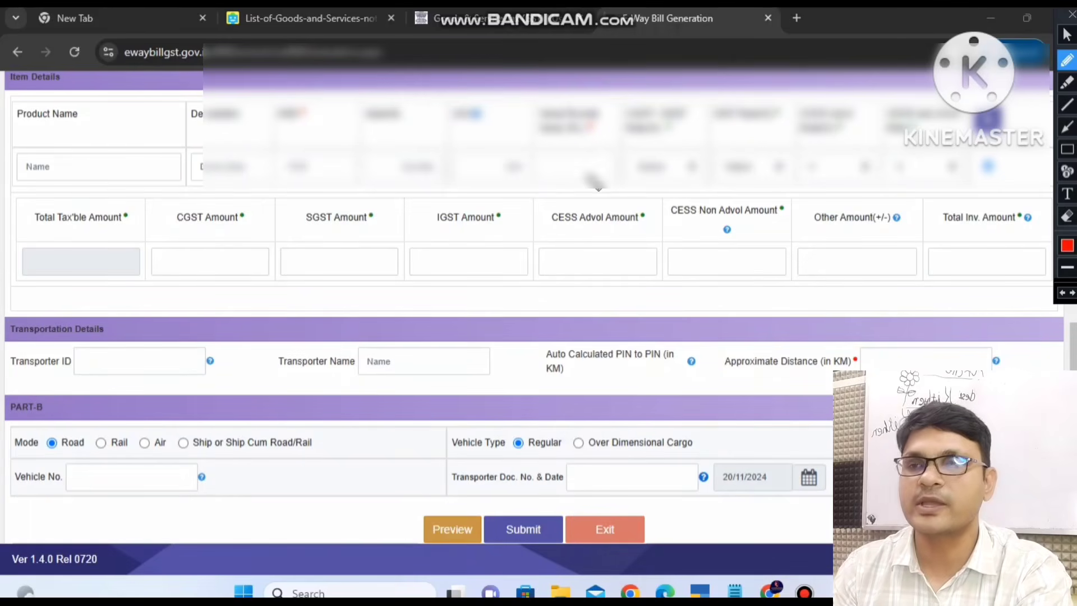
mouse_move(581, 170)
left_mouse_down()
mouse_move(625, 140)
mouse_move(634, 120)
left_mouse_up()
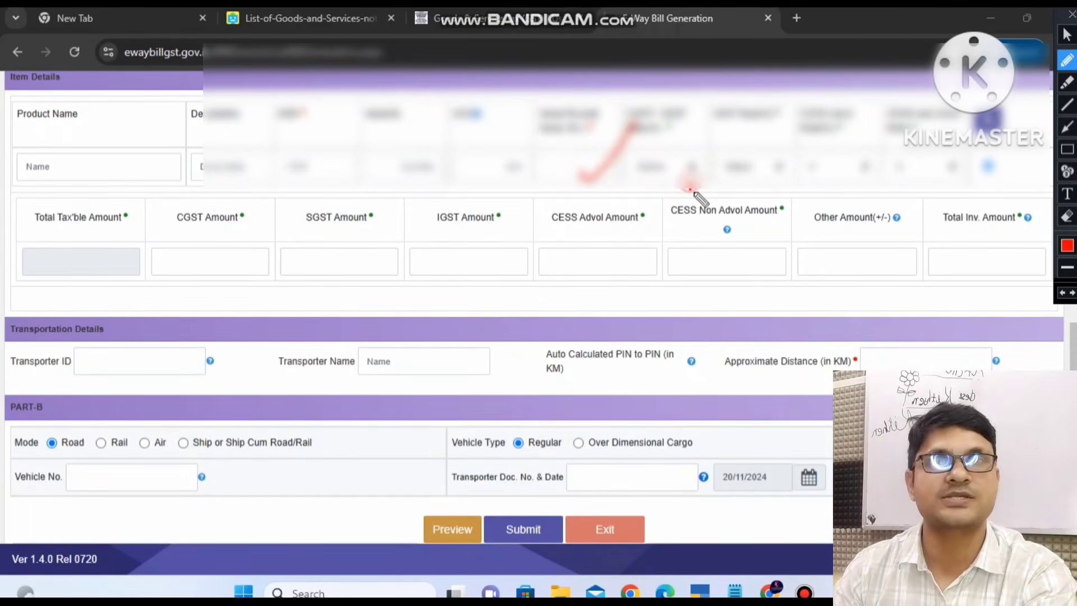
left_click_drag(691, 192, 724, 182)
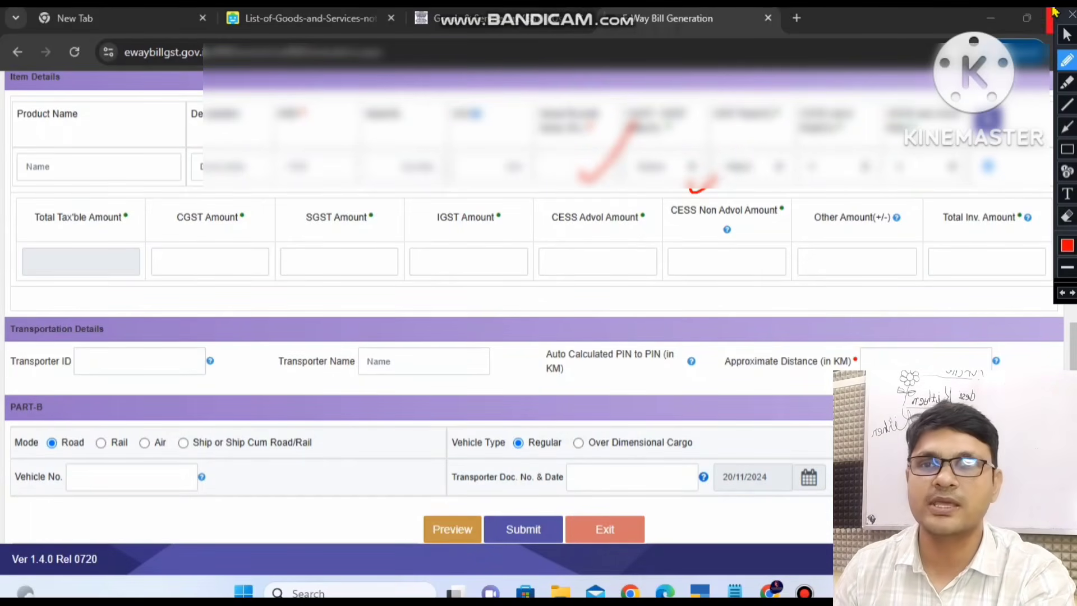
left_click(1071, 16)
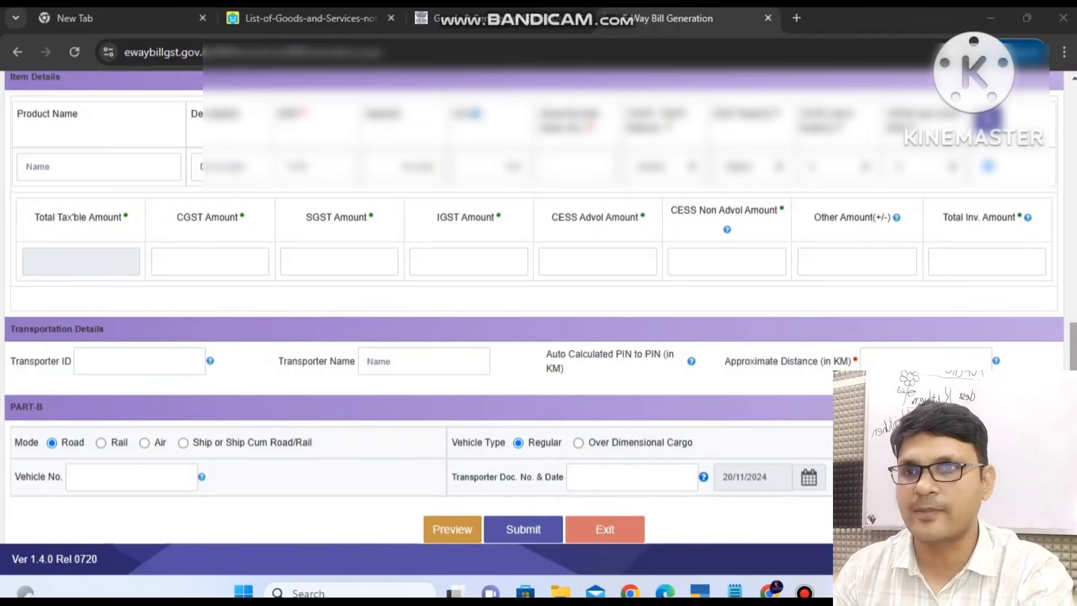
Step: Review the transaction details of the inward form, and circle the HSN heading in Item Details in red
scroll(539, 303, "up", 4)
scroll(627, 194, "up", 5)
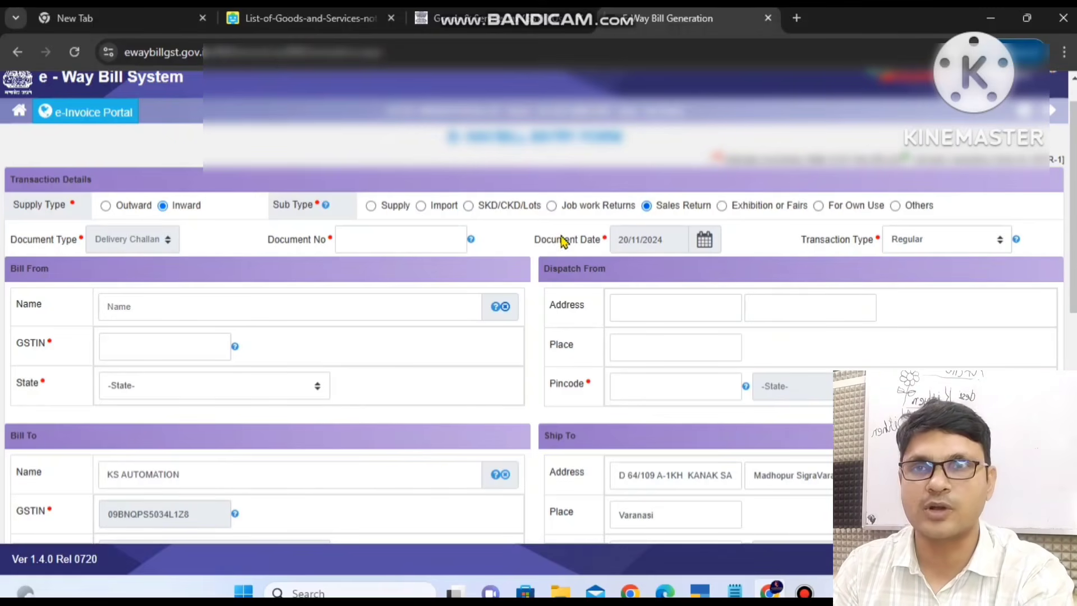
scroll(538, 303, "down", 8)
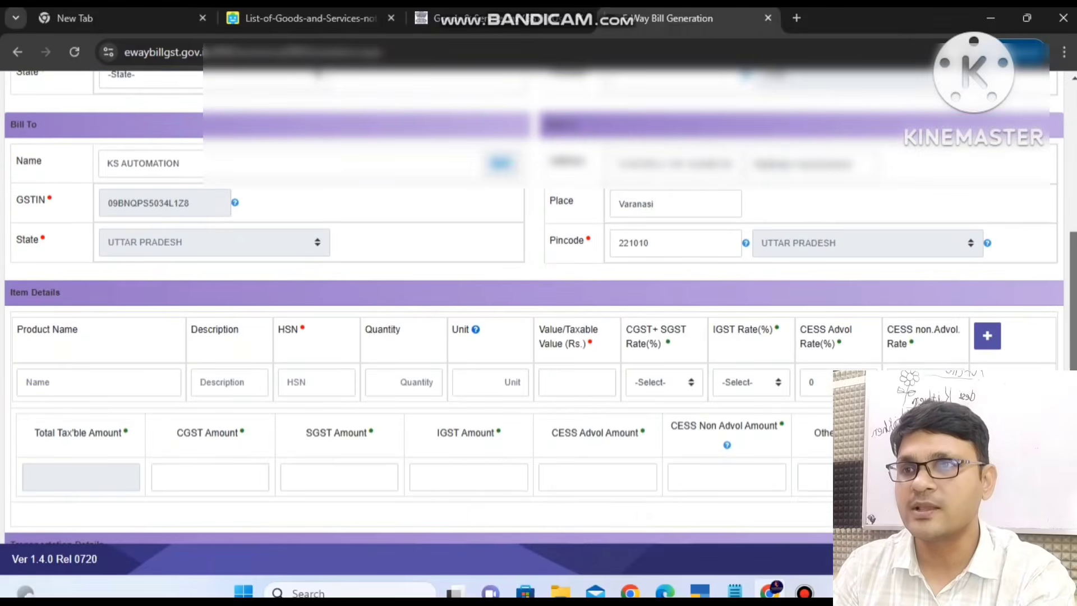
scroll(539, 303, "down", 1)
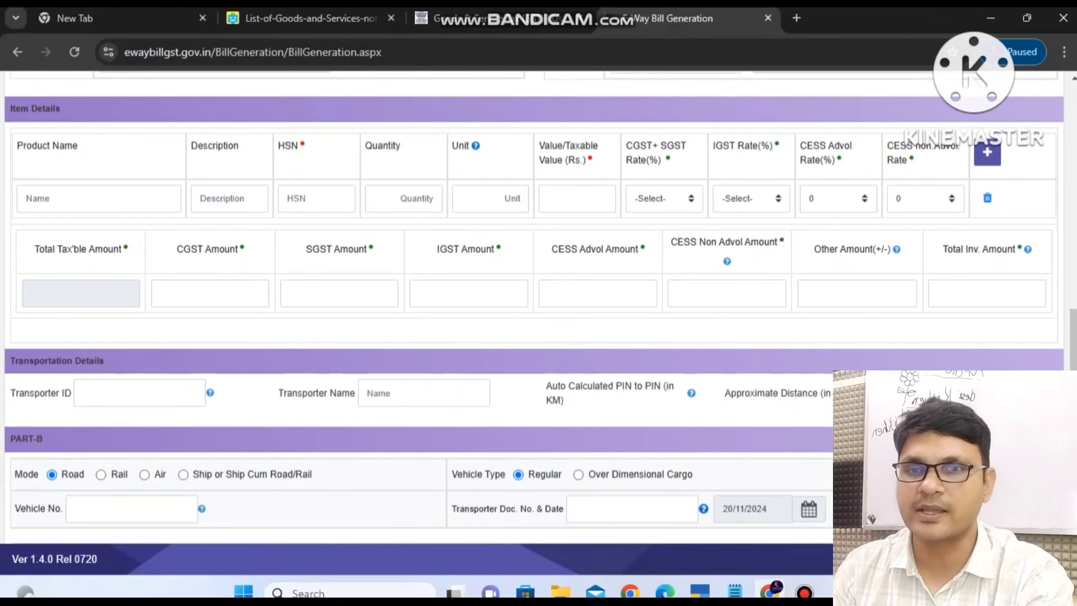
key("ctrl+alt+d")
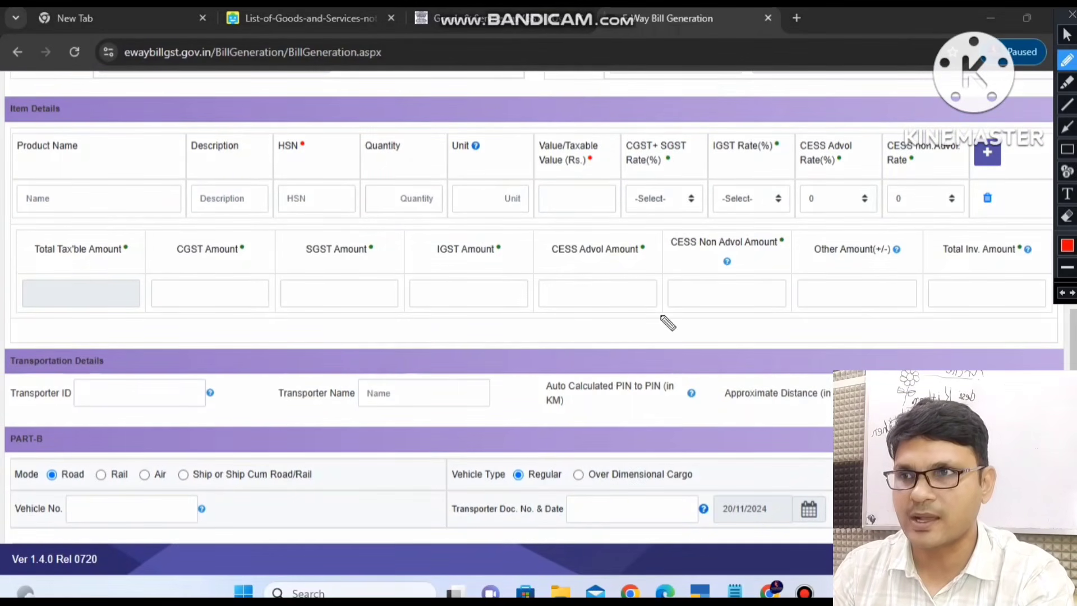
mouse_move(303, 136)
left_mouse_down()
mouse_move(265, 141)
mouse_move(315, 157)
mouse_move(296, 130)
left_mouse_up()
left_click(1072, 14)
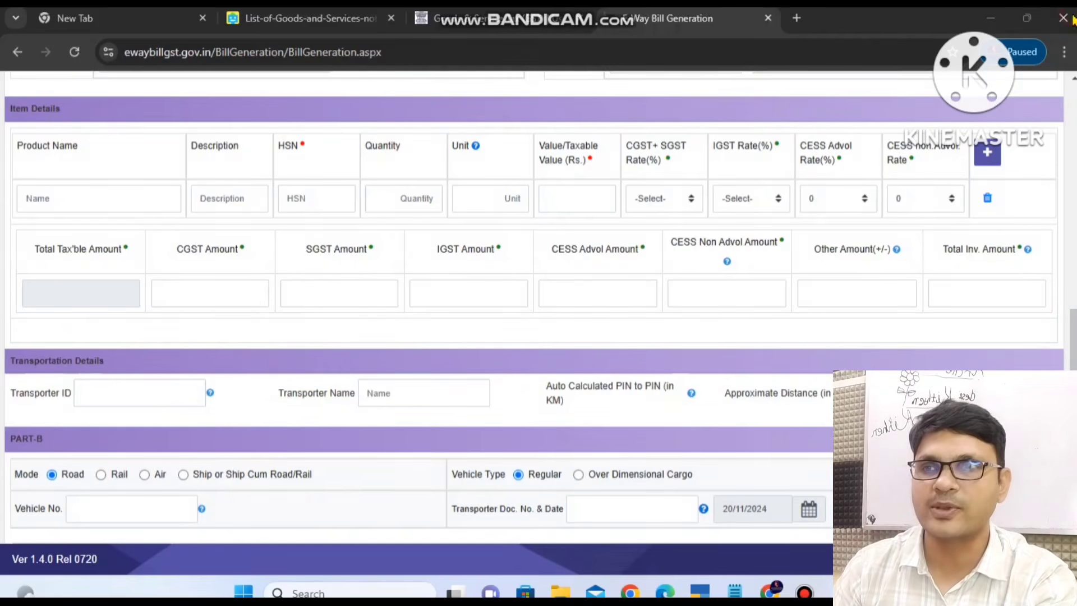
Step: Point out the HSN and Value/Taxable Value fields of the item row in Item Details
left_click(589, 208)
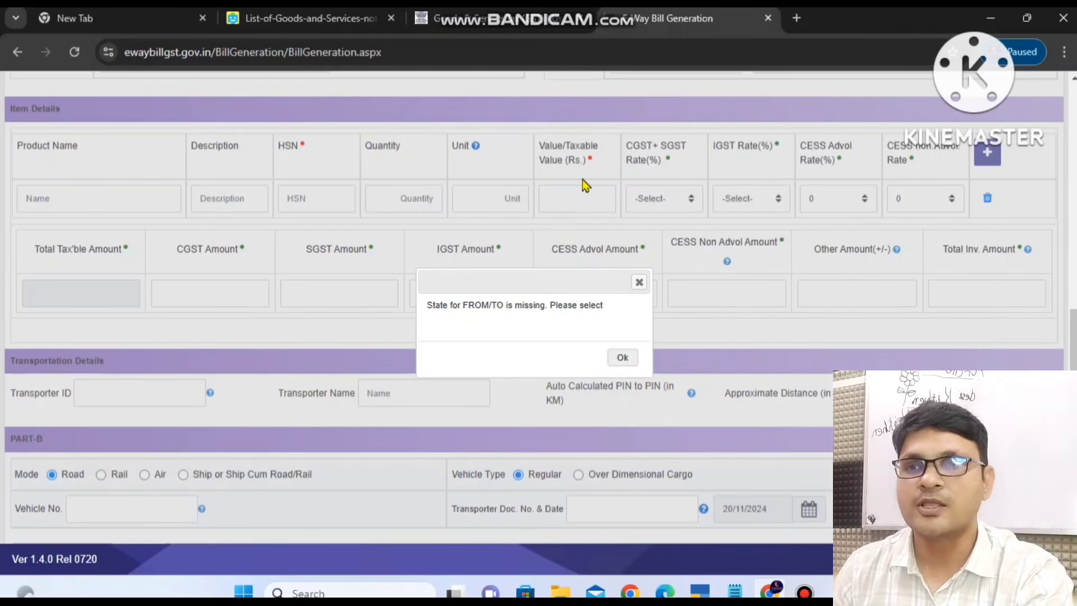
left_click(640, 283)
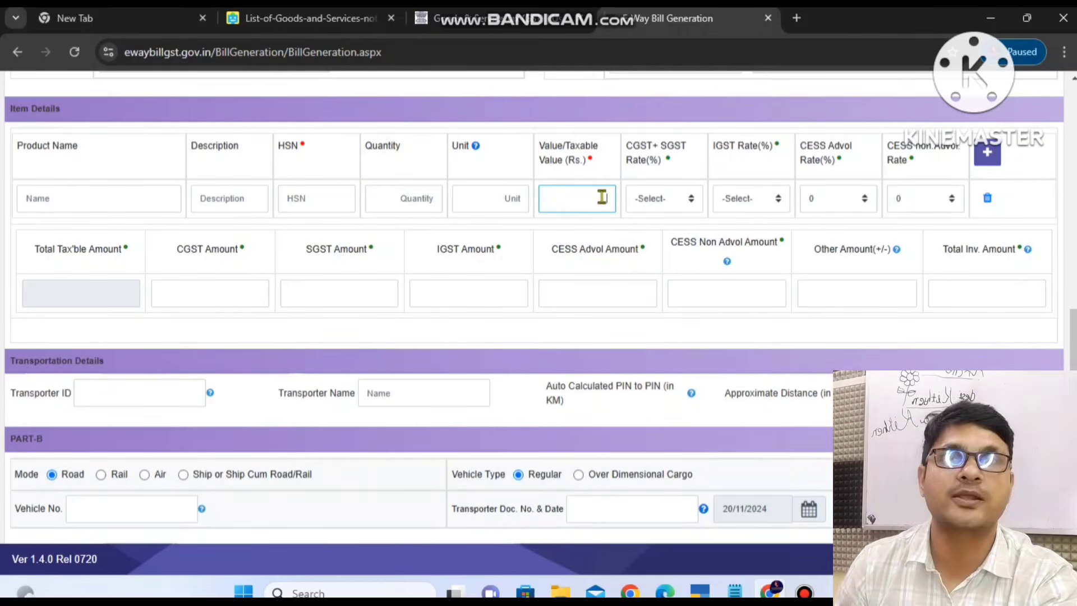
left_click(303, 194)
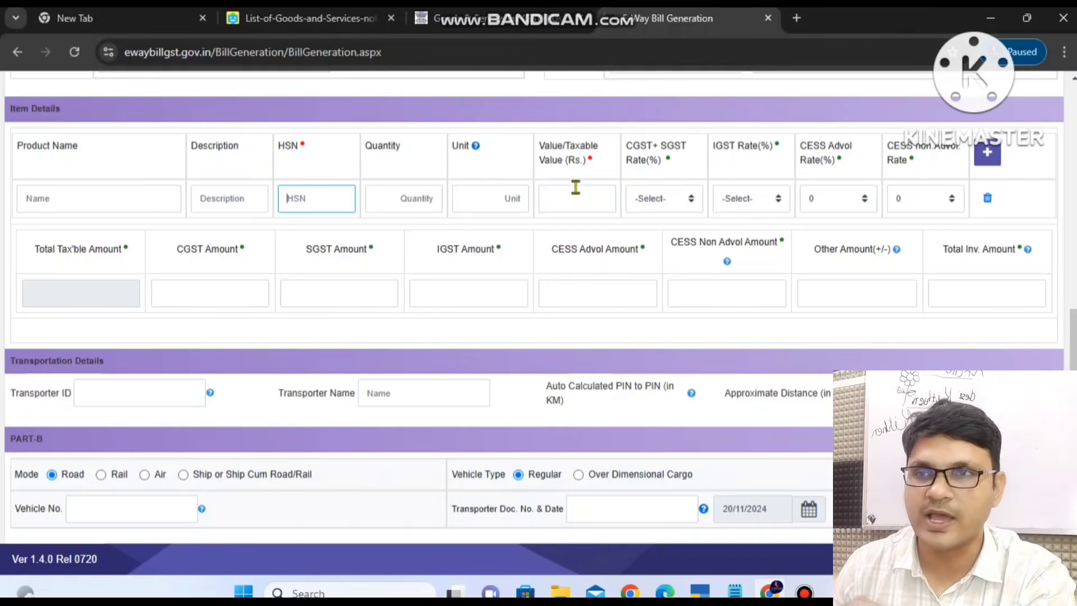
left_click(600, 198)
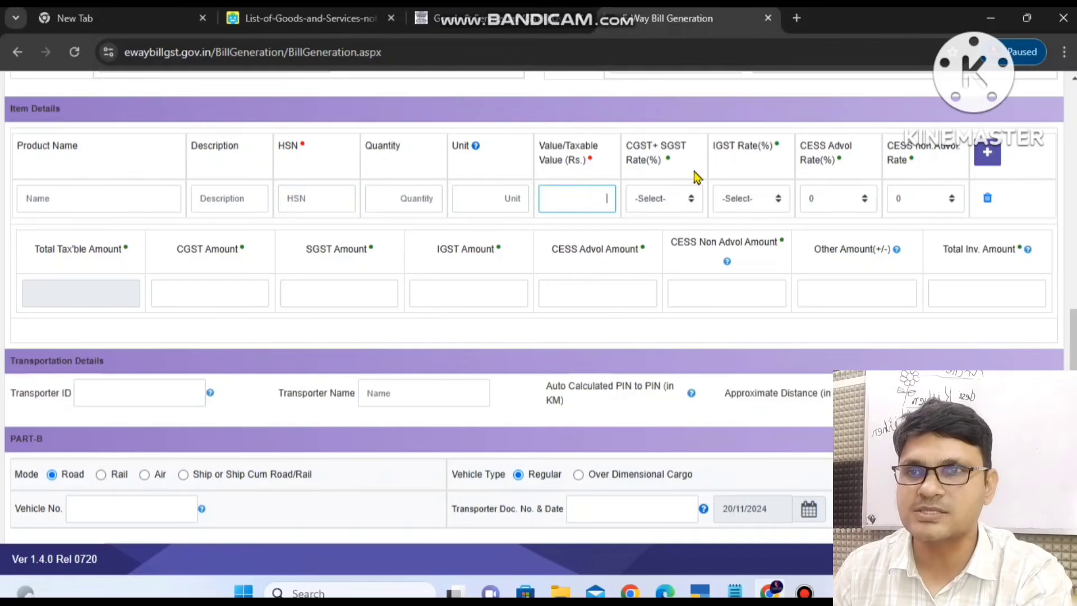
Step: Try to set the item's CGST+SGST rate to 9 + 9
left_click(692, 200)
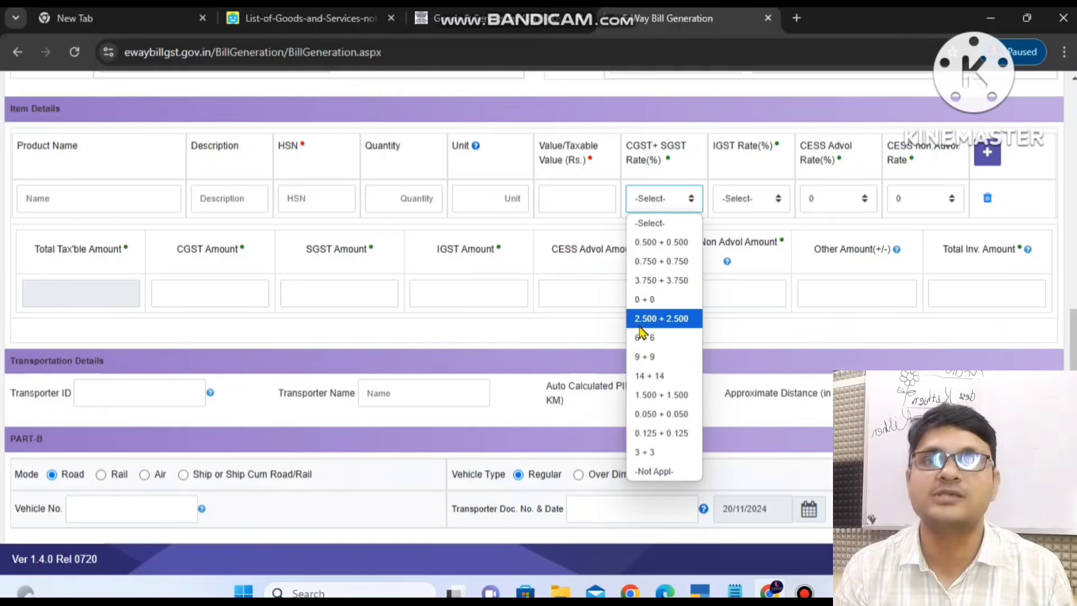
left_click(645, 357)
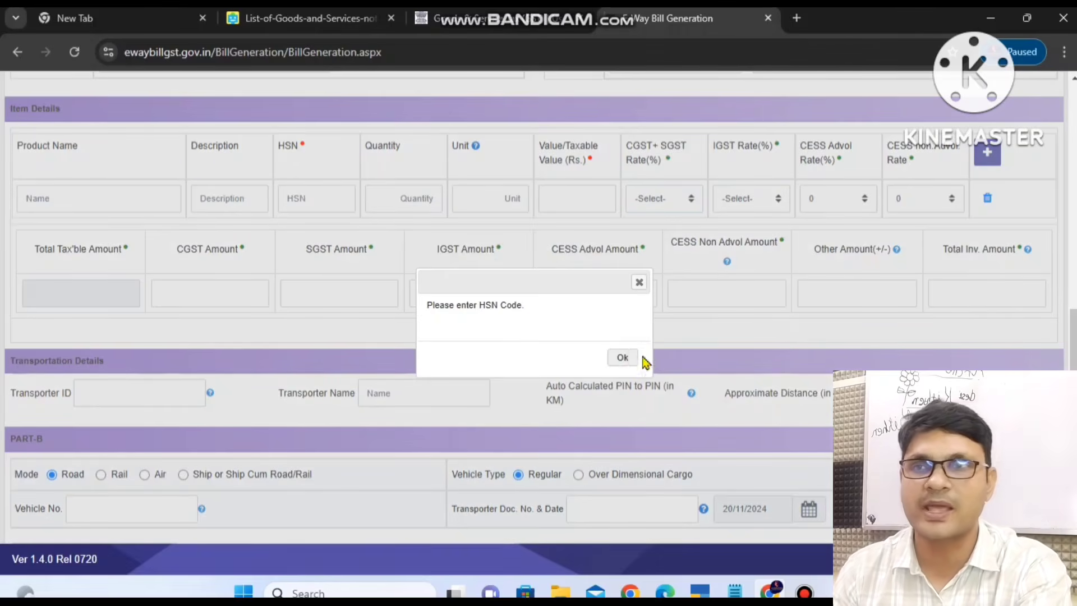
left_click(624, 358)
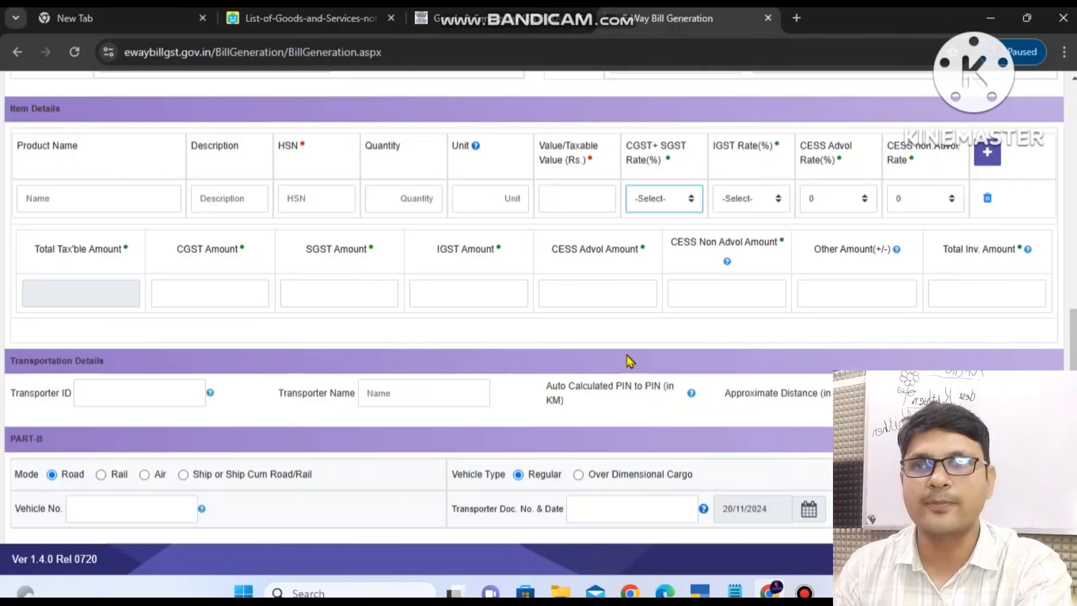
left_click(652, 198)
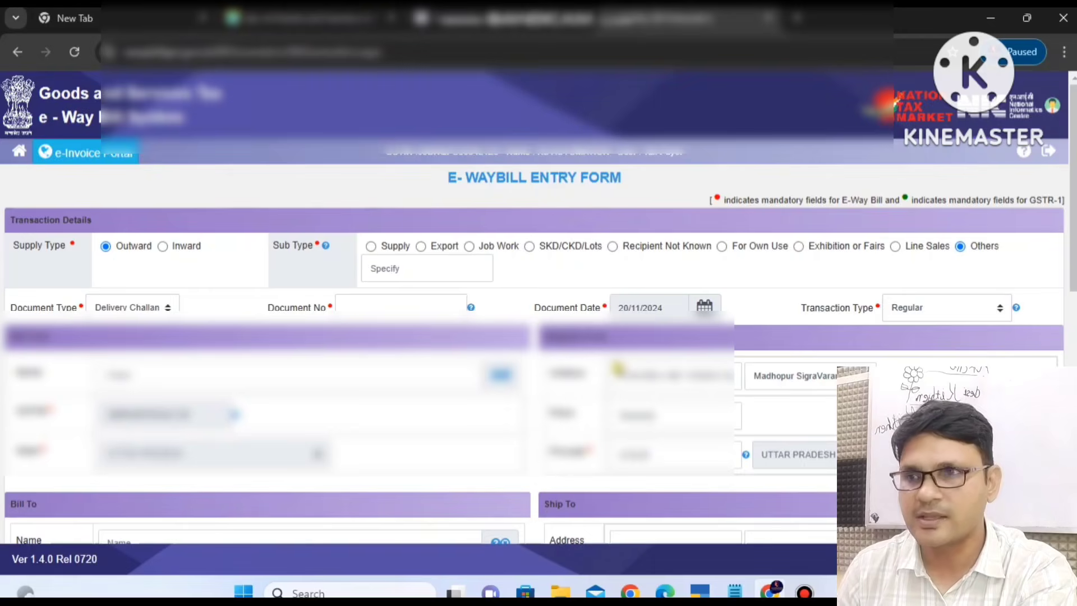
Step: Examine the Bill To, Ship To and Item Details sections of the outward e-way bill form with sub type Others
scroll(617, 370, "down", 5)
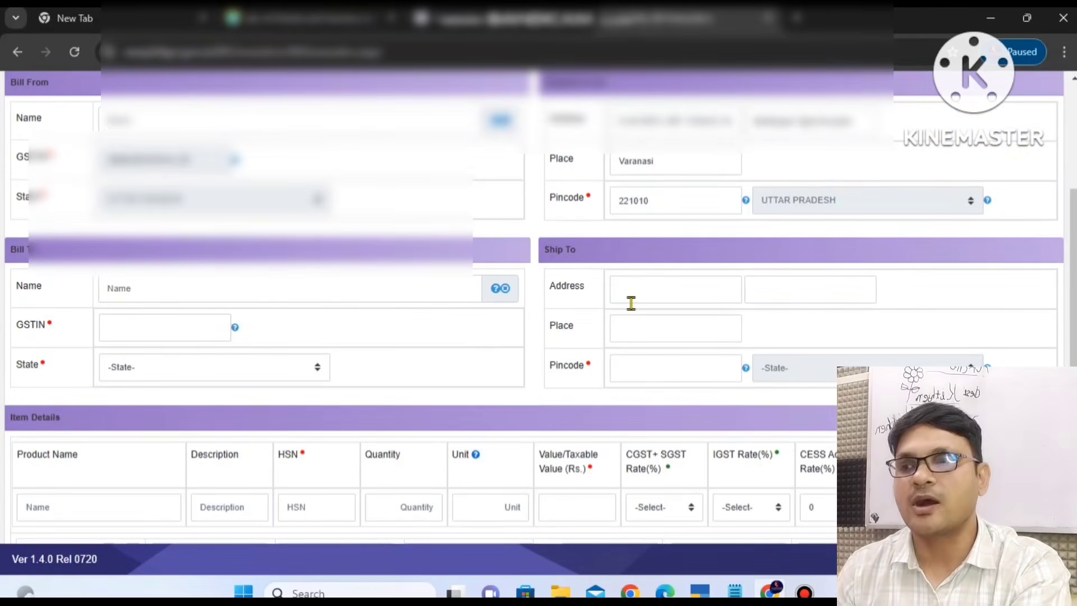
scroll(631, 303, "down", 2)
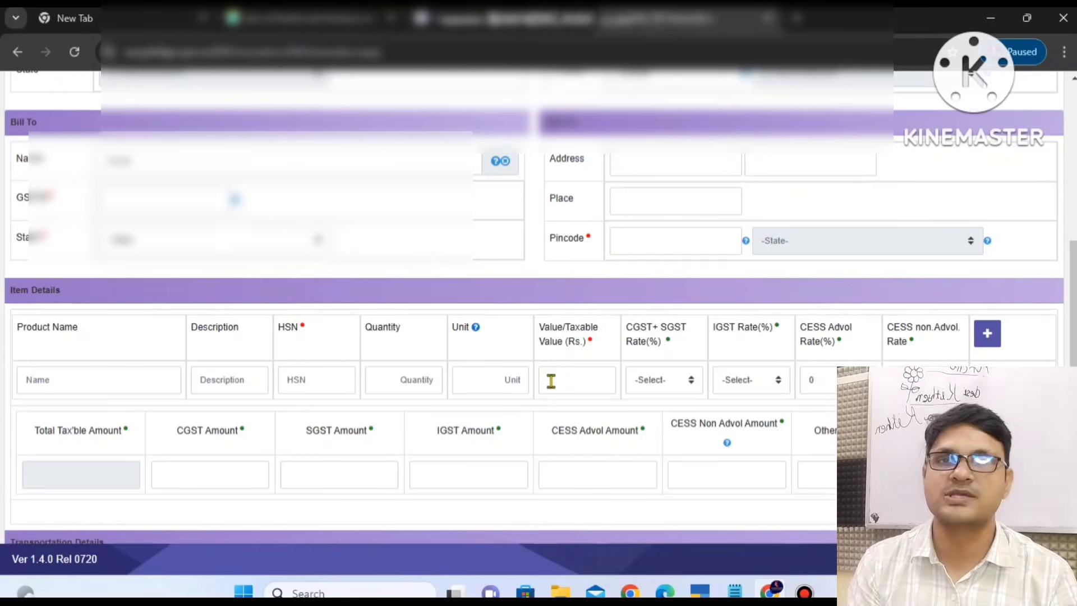